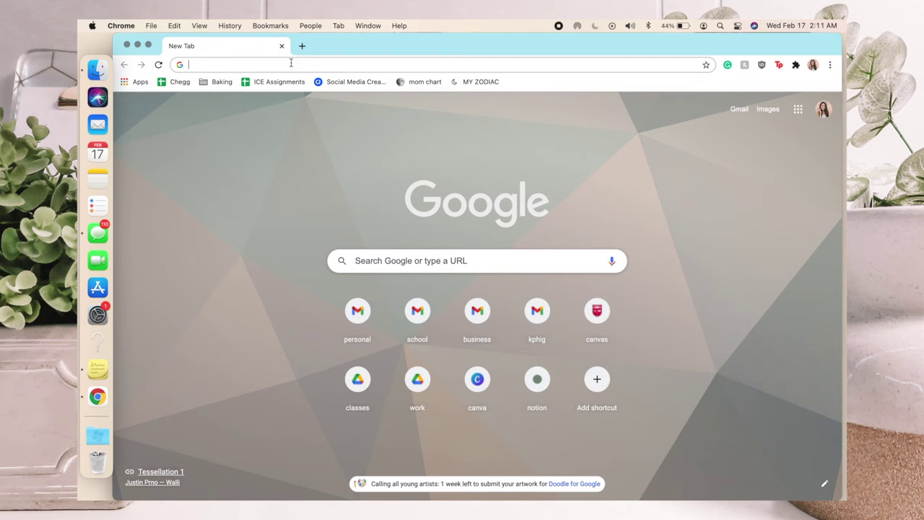
Step: Go to Pinterest and search for 'beige aesthetic'
{"action": "left_click", "coordinate": [291, 64]}
{"action": "type", "text": "pinterest.com"}
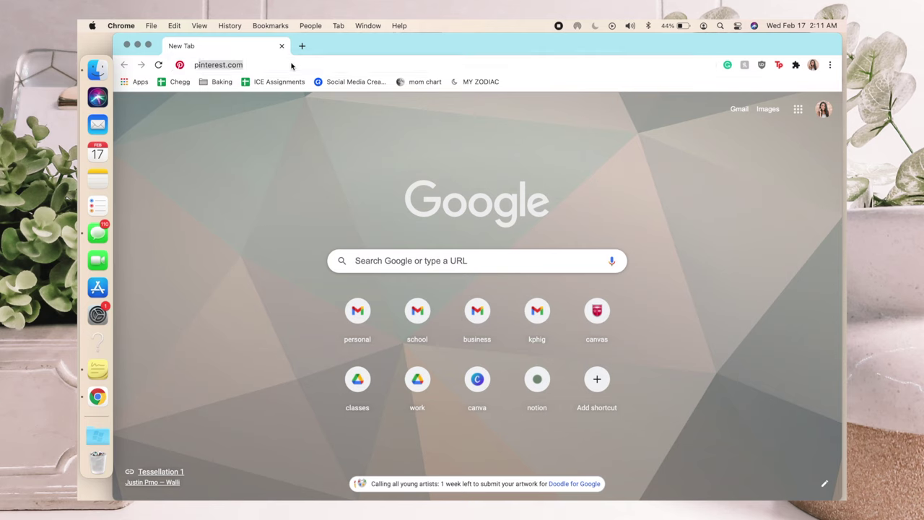
{"action": "key", "text": "Return"}
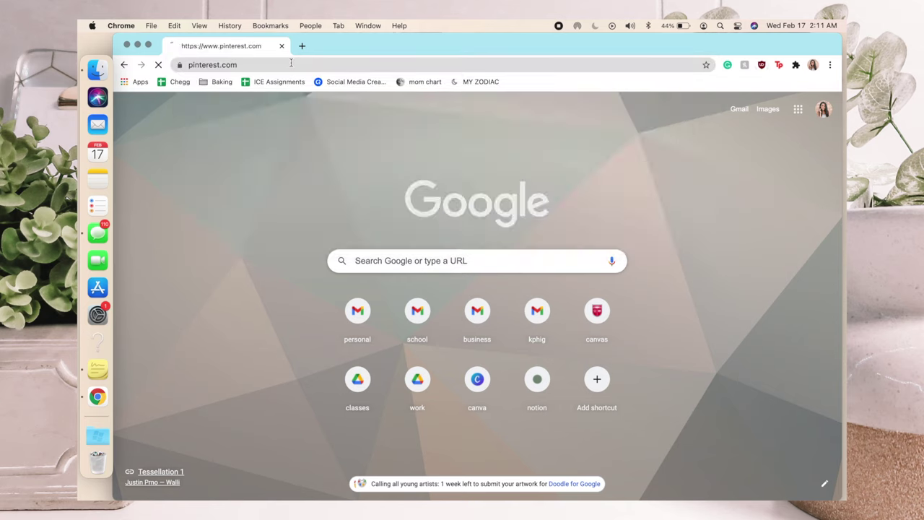
{"action": "left_click", "coordinate": [318, 114]}
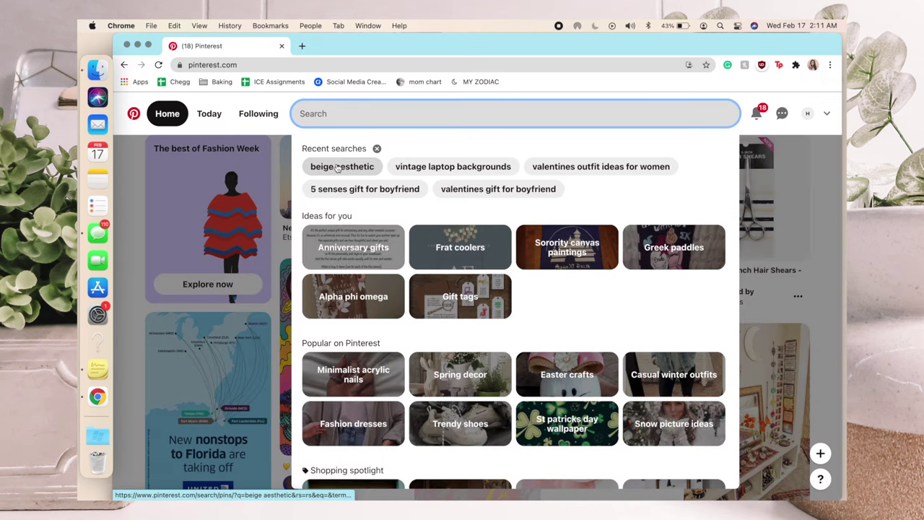
{"action": "left_click", "coordinate": [337, 167]}
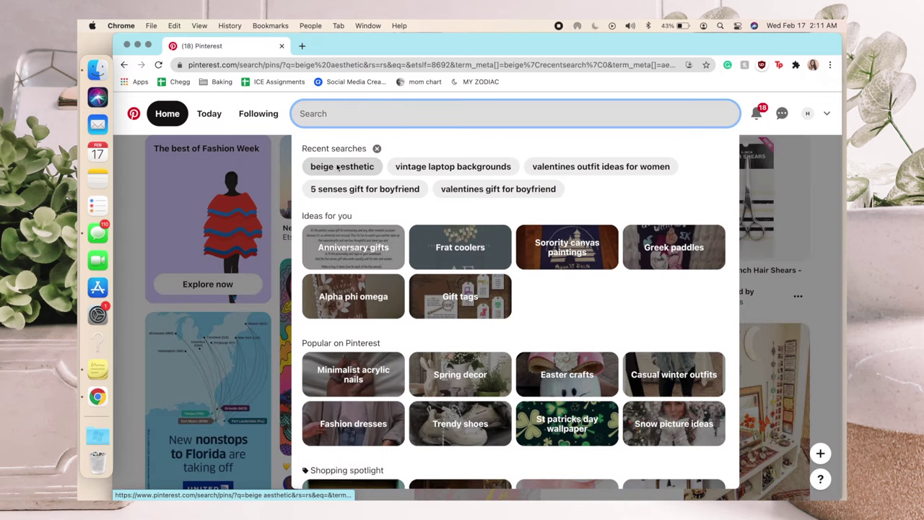
{"action": "scroll", "coordinate": [337, 167], "scroll_direction": "down", "scroll_amount": 5}
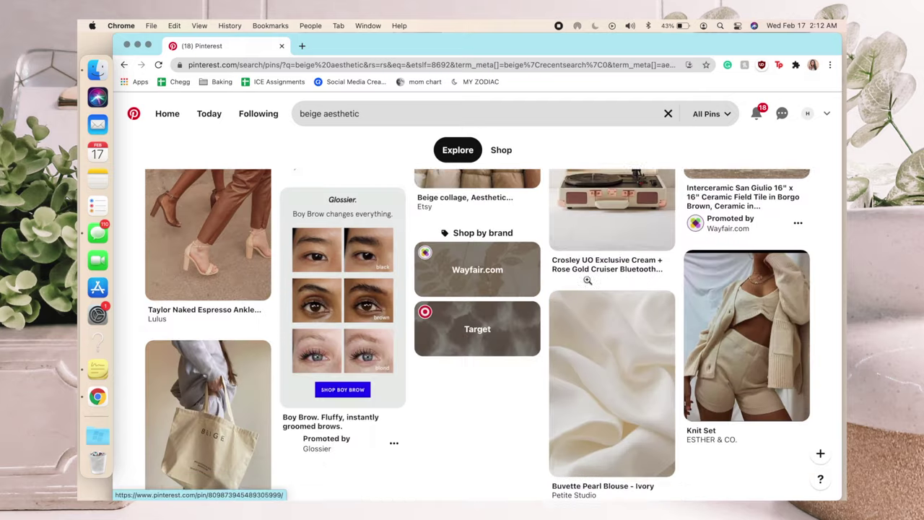
{"action": "scroll", "coordinate": [303, 137], "scroll_direction": "up", "scroll_amount": 5}
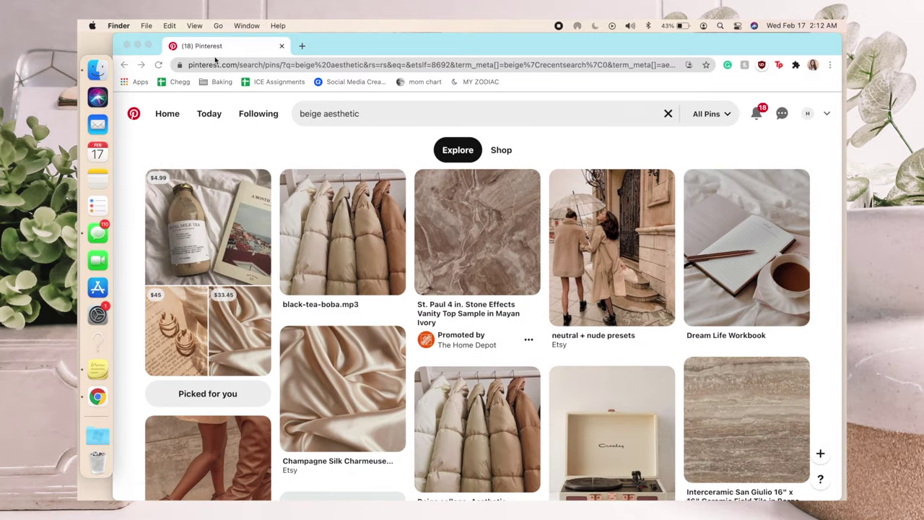
Step: Save four beige pins, including the black-tea-boba and neutral presets images, to the desktop
{"action": "left_click_drag", "start_coordinate": [114, 49], "coordinate": [183, 50]}
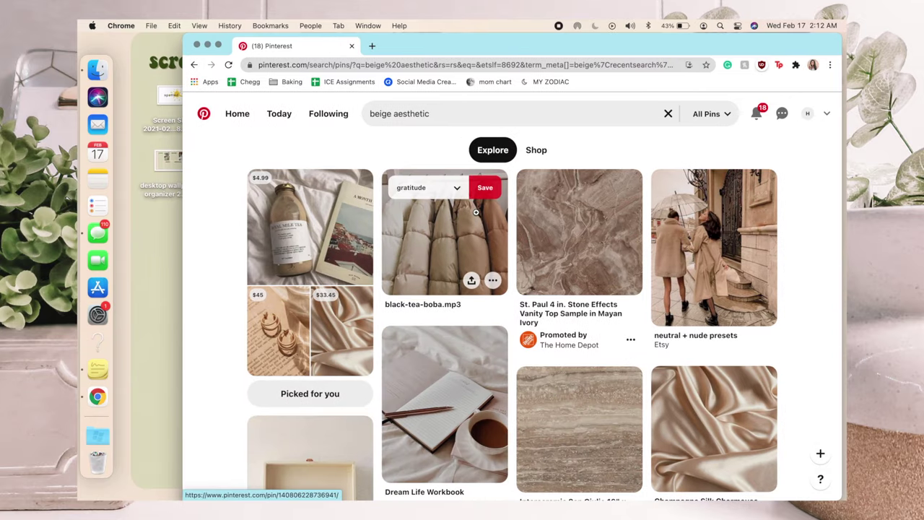
{"action": "left_click_drag", "start_coordinate": [466, 233], "coordinate": [156, 247]}
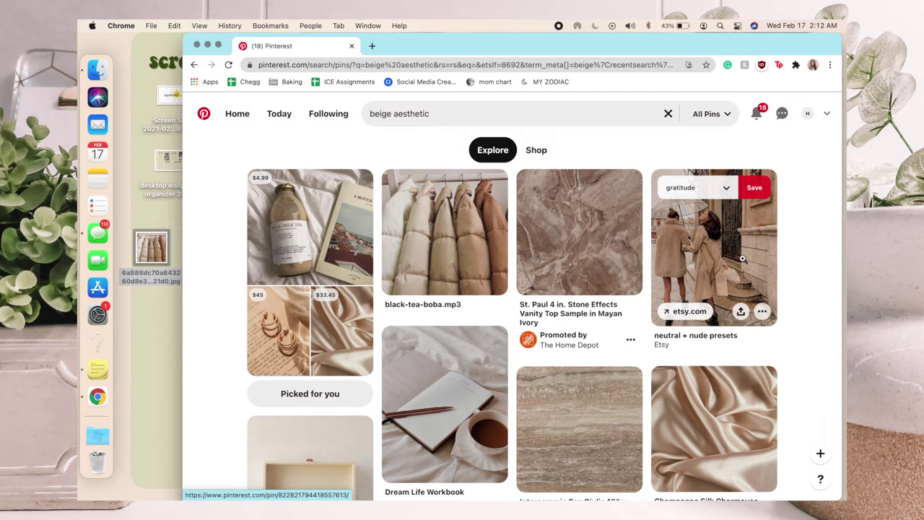
{"action": "left_click_drag", "start_coordinate": [714, 246], "coordinate": [156, 310]}
{"action": "scroll", "coordinate": [714, 238], "scroll_direction": "down", "scroll_amount": 3}
{"action": "scroll", "coordinate": [311, 325], "scroll_direction": "up", "scroll_amount": 1}
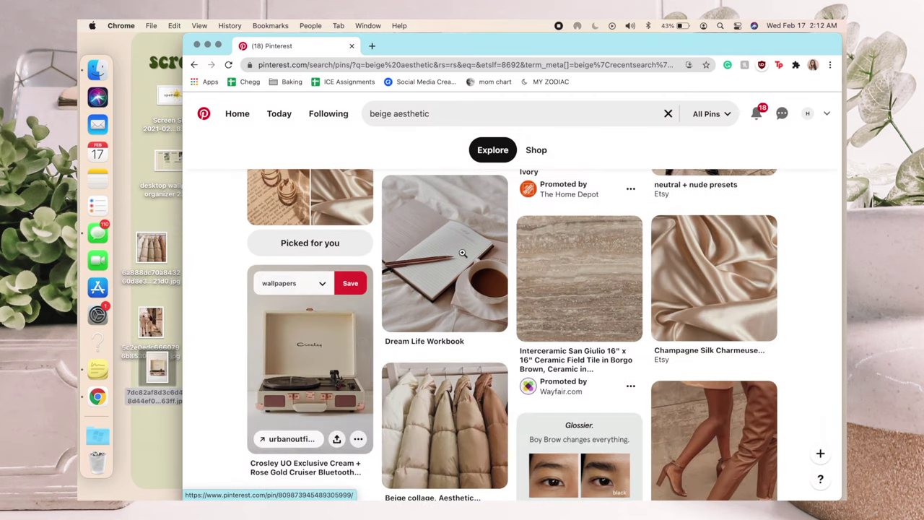
{"action": "left_click_drag", "start_coordinate": [445, 253], "coordinate": [165, 296]}
{"action": "scroll", "coordinate": [775, 271], "scroll_direction": "down", "scroll_amount": 15}
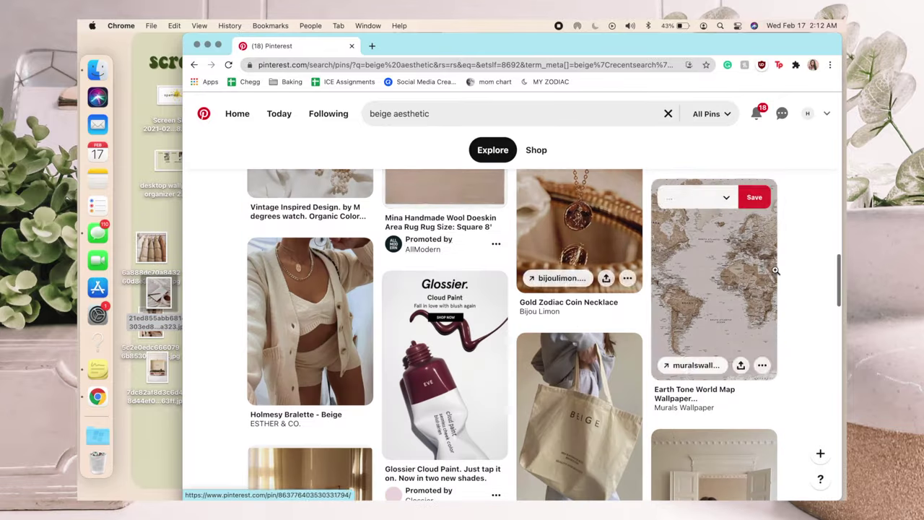
{"action": "scroll", "coordinate": [775, 271], "scroll_direction": "down", "scroll_amount": 10}
{"action": "left_click_drag", "start_coordinate": [580, 305], "coordinate": [134, 433]}
{"action": "scroll", "coordinate": [474, 306], "scroll_direction": "down", "scroll_amount": 5}
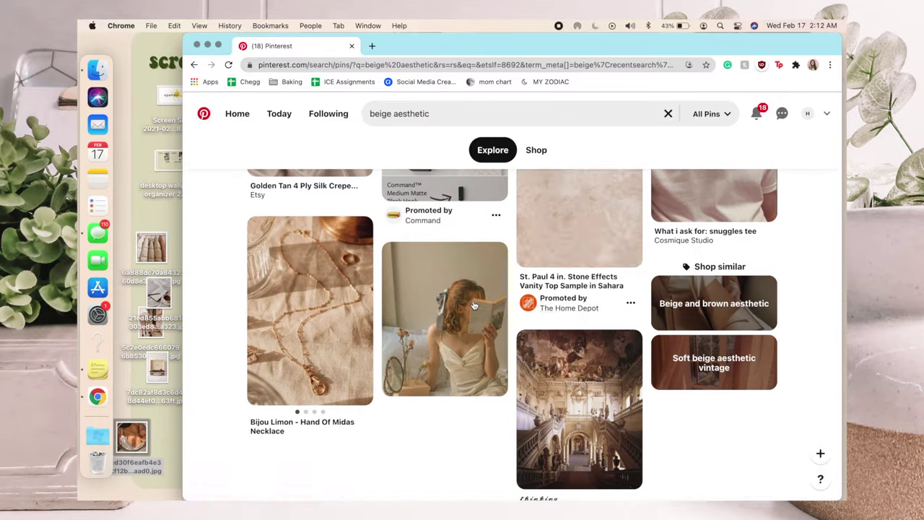
{"action": "key", "text": "super+t"}
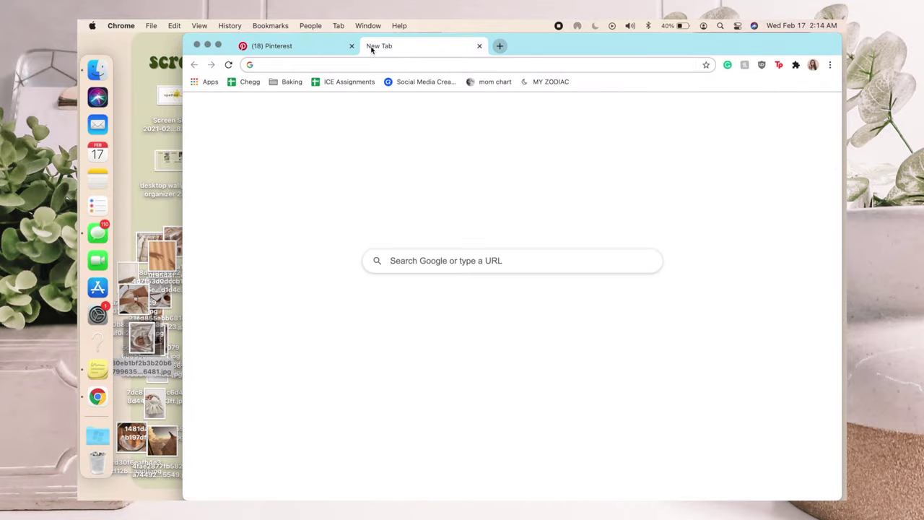
Step: On canva.com, create a 'beige aesthetic' subfolder inside the Desktop Wallpaper folder
{"action": "type", "text": "c"}
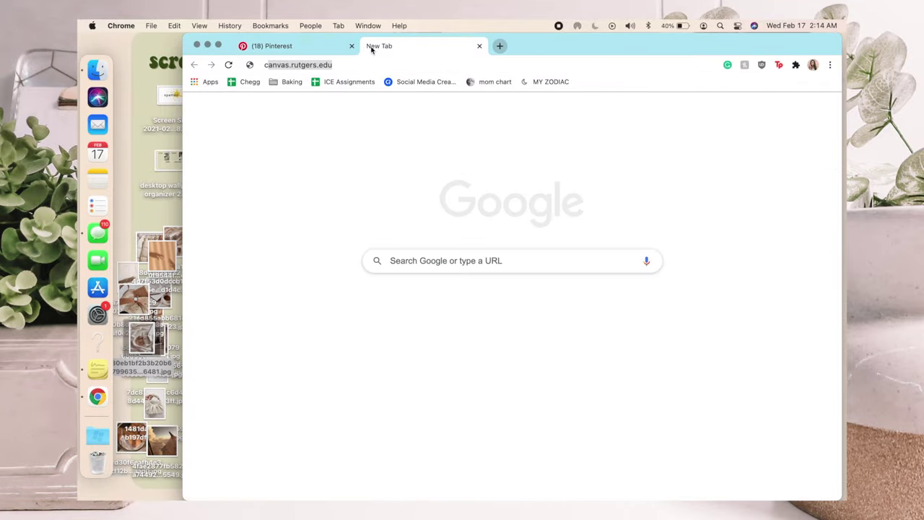
{"action": "type", "text": "anva"}
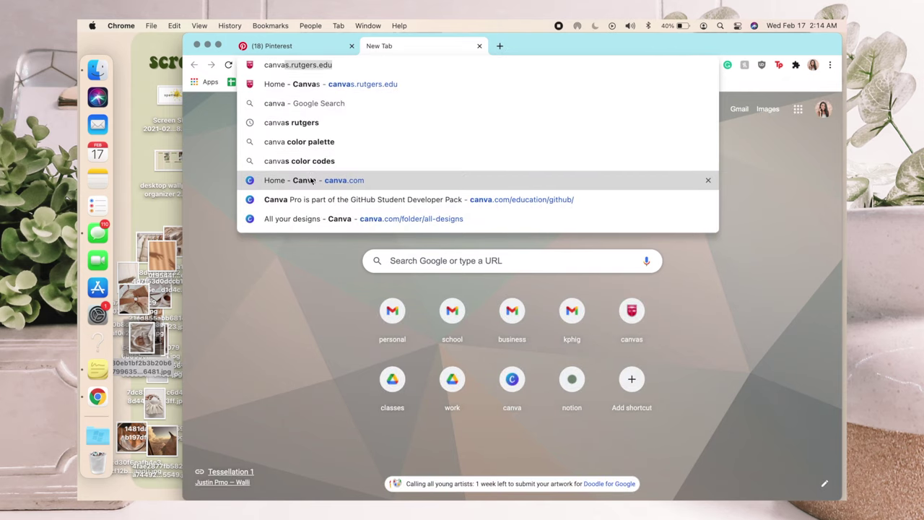
{"action": "left_click", "coordinate": [310, 179]}
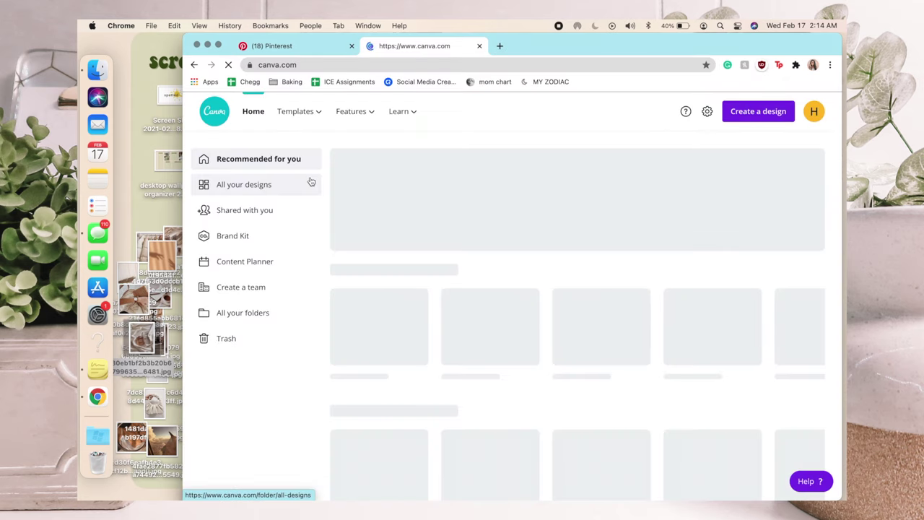
{"action": "left_click", "coordinate": [260, 315]}
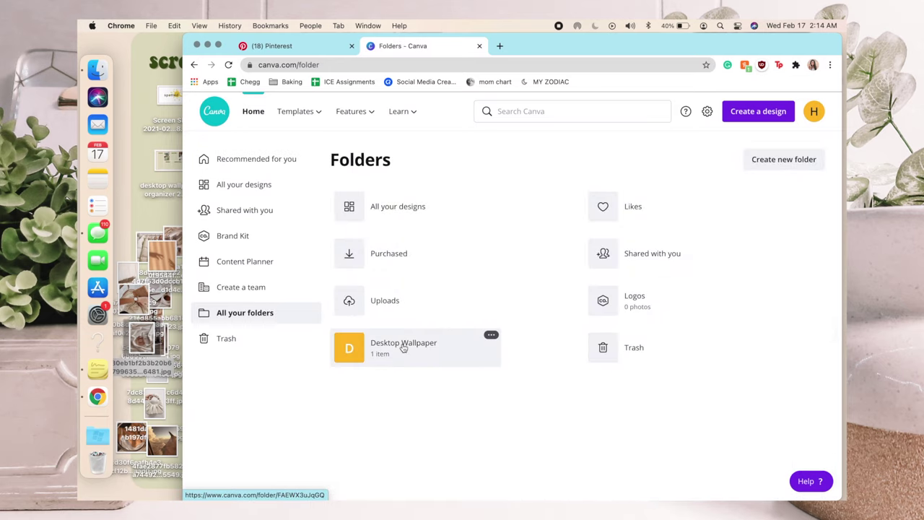
{"action": "left_click", "coordinate": [403, 347]}
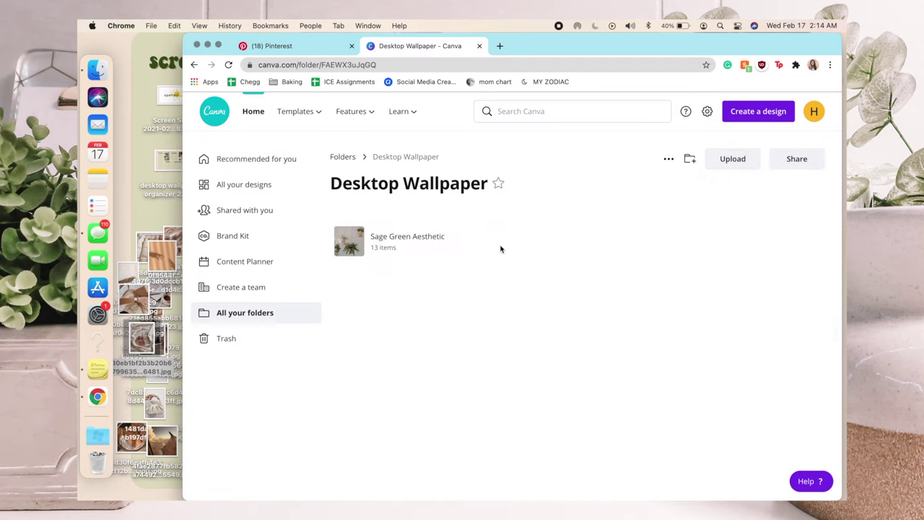
{"action": "left_click", "coordinate": [691, 161]}
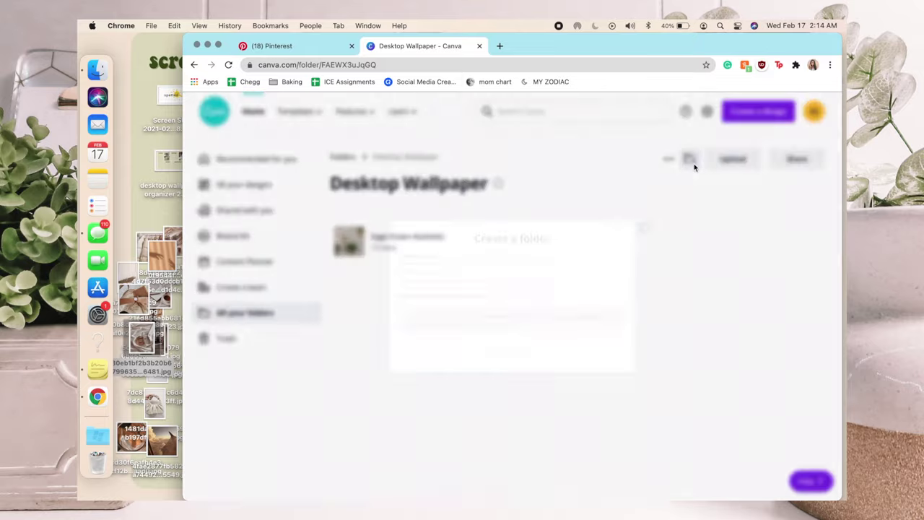
{"action": "type", "text": "beige aesthetic"}
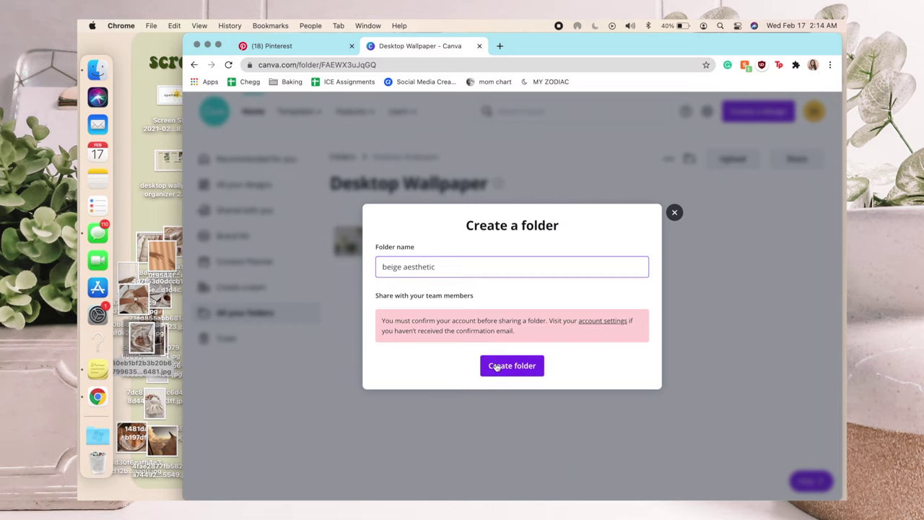
{"action": "left_click", "coordinate": [496, 366]}
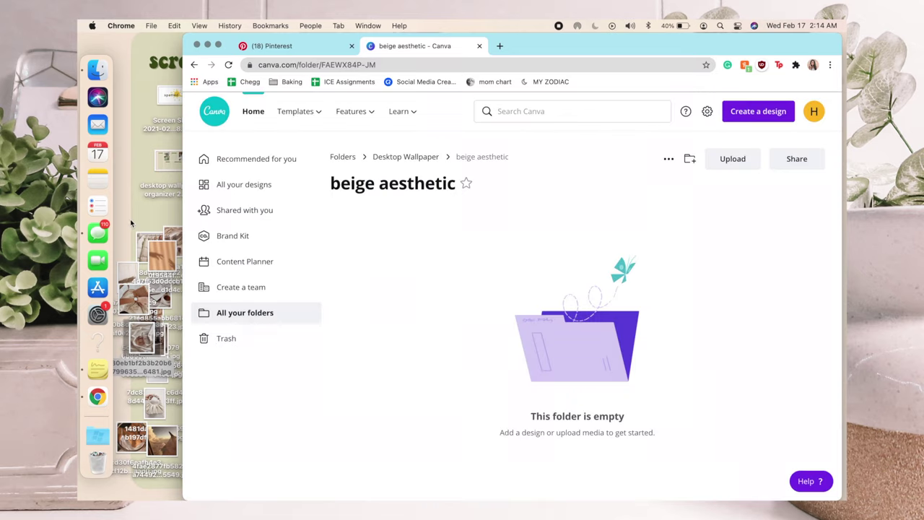
Step: Select all the saved beige images on the desktop
{"action": "left_click_drag", "start_coordinate": [126, 222], "coordinate": [499, 374]}
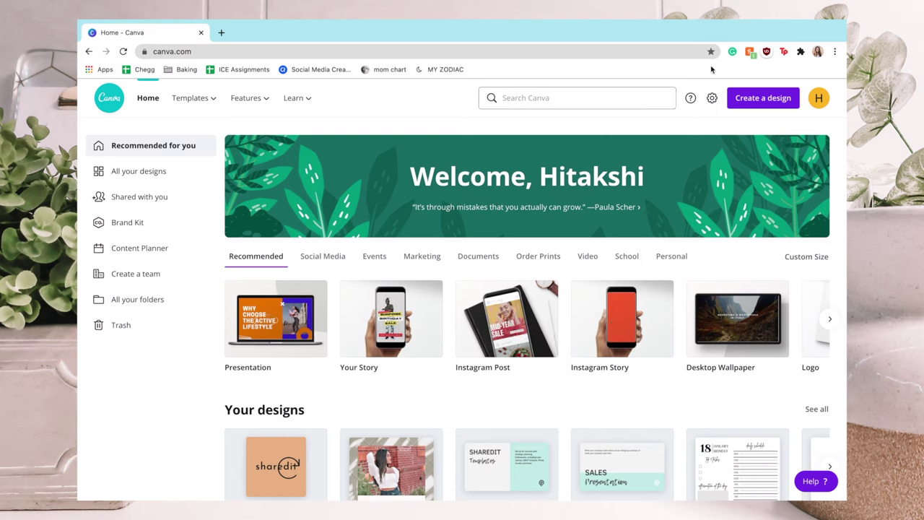
Step: Create a new custom-size design of 2800 × 1800 px
{"action": "left_click", "coordinate": [768, 98]}
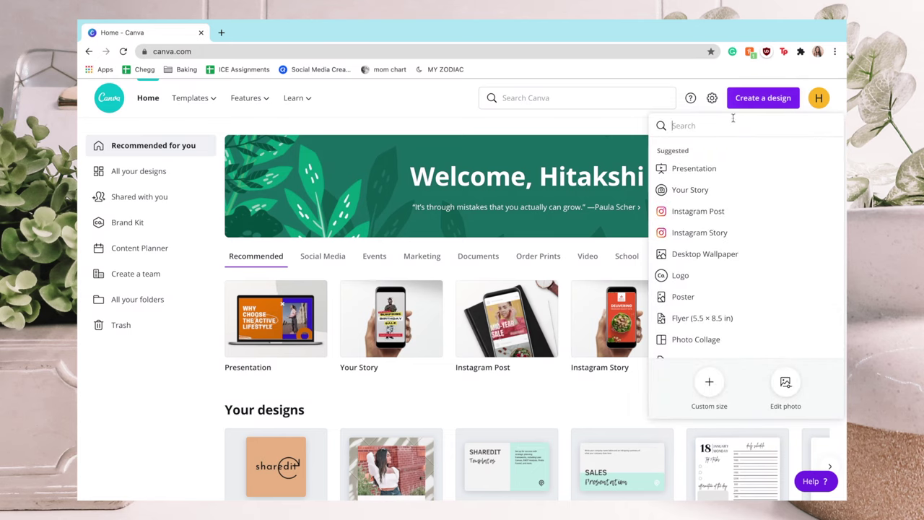
{"action": "type", "text": "desk"}
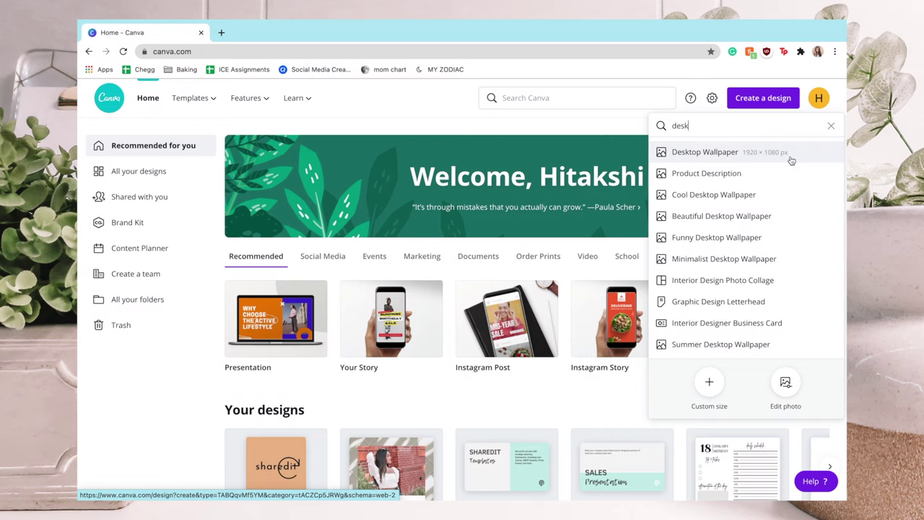
{"action": "left_click", "coordinate": [766, 111]}
{"action": "left_click", "coordinate": [751, 100]}
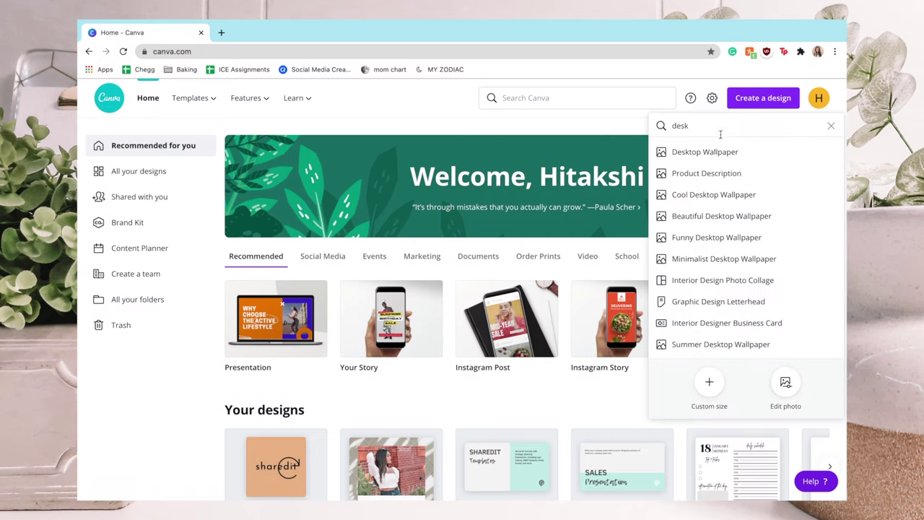
{"action": "left_click", "coordinate": [710, 388]}
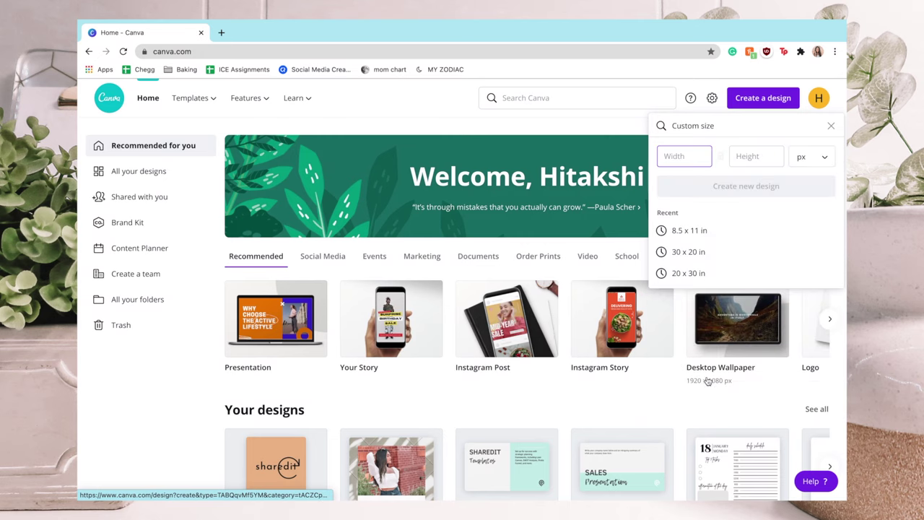
{"action": "type", "text": "2800"}
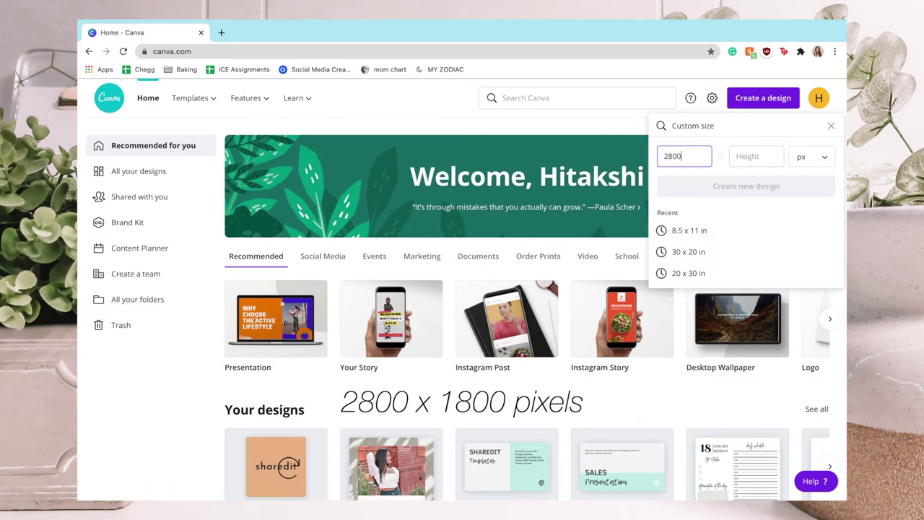
{"action": "key", "text": "Tab"}
{"action": "type", "text": "1800"}
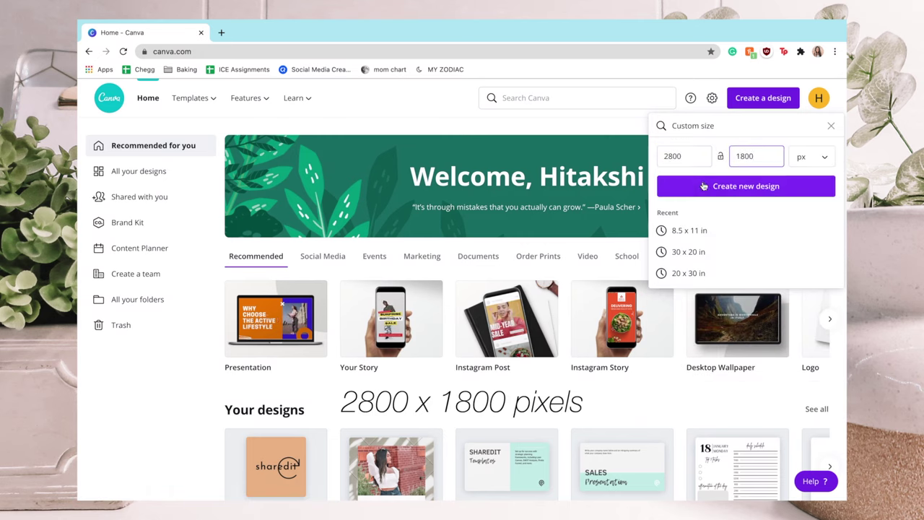
{"action": "left_click", "coordinate": [702, 186]}
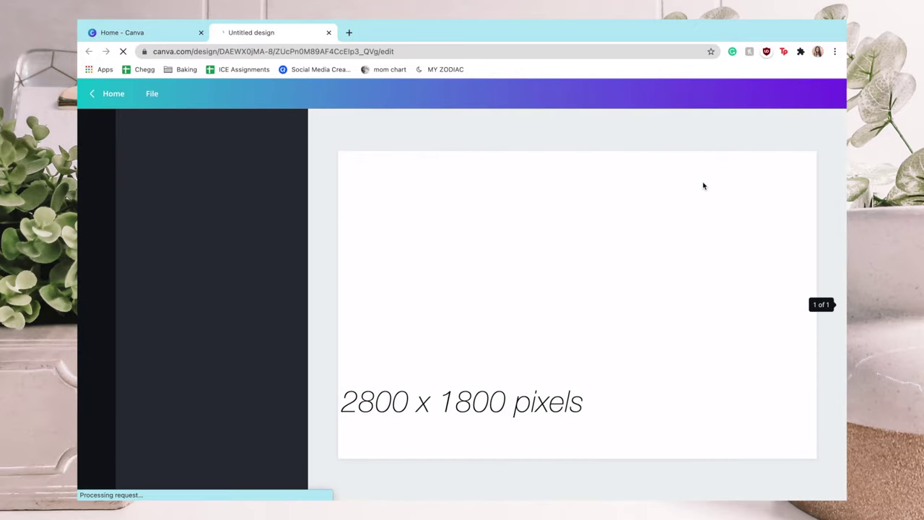
Step: Fill the page background with the light sage colour from the sage green palette
{"action": "left_click", "coordinate": [543, 322]}
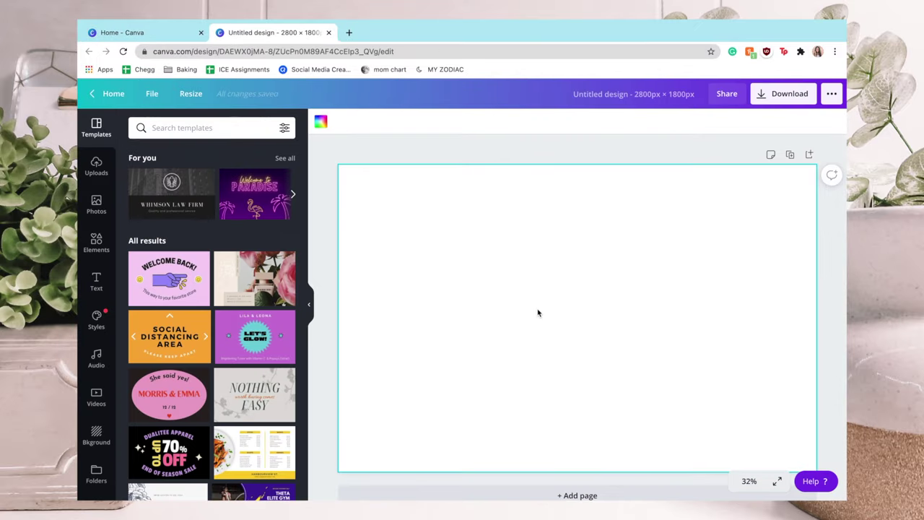
{"action": "left_click", "coordinate": [322, 121]}
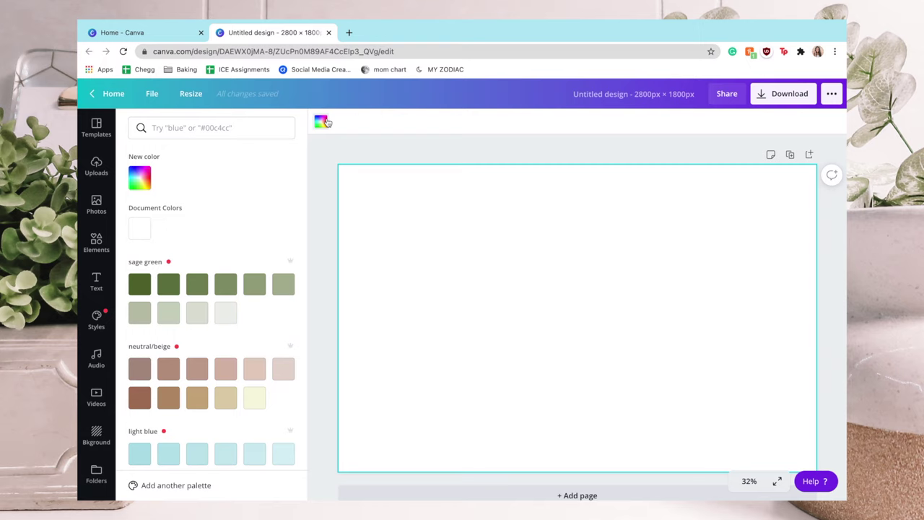
{"action": "scroll", "coordinate": [258, 303], "scroll_direction": "down", "scroll_amount": 3}
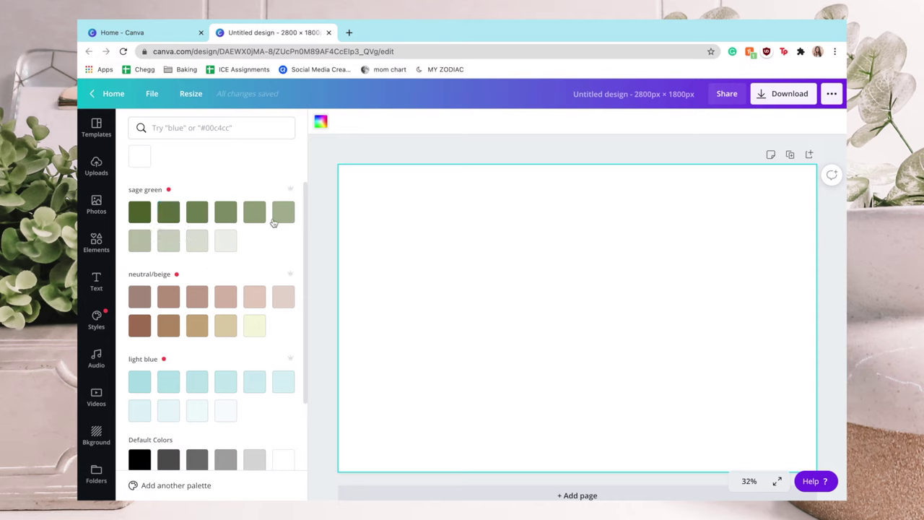
{"action": "left_click", "coordinate": [198, 241]}
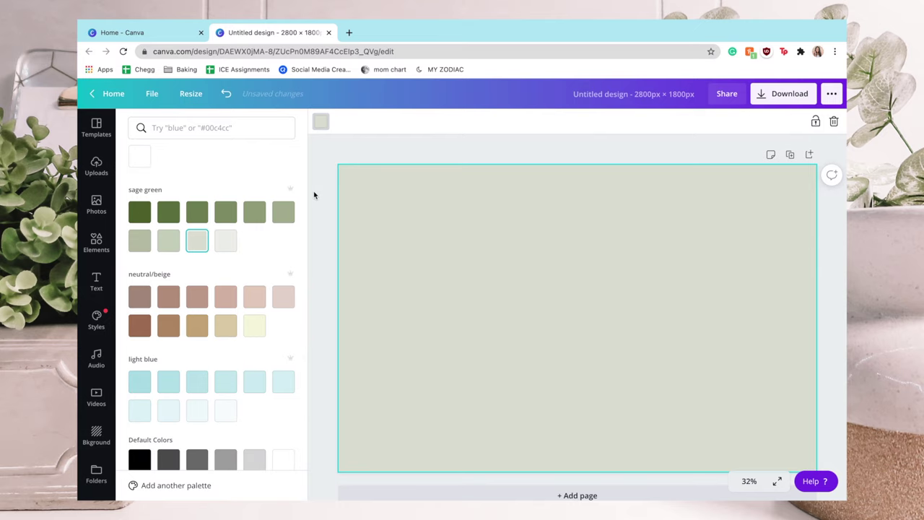
{"action": "left_click", "coordinate": [226, 240]}
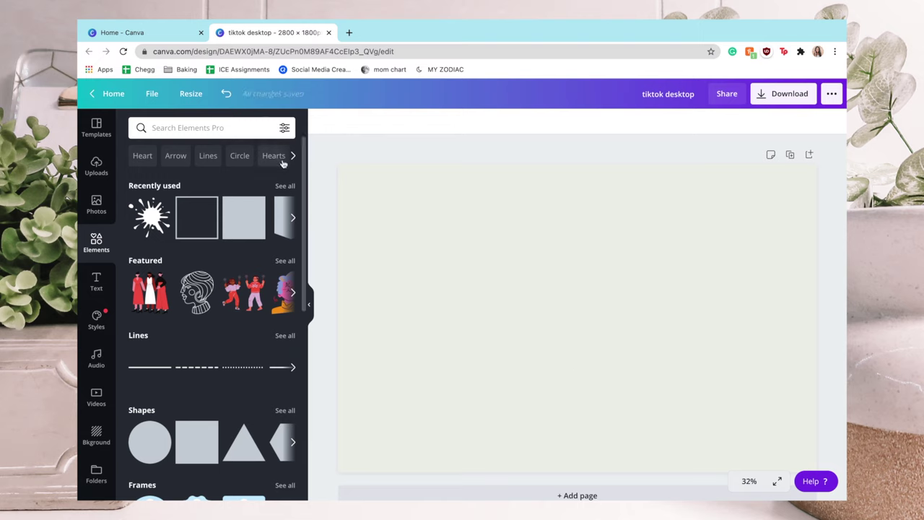
Step: Add a rounded square from Shapes and move it to the page's upper left
{"action": "left_click", "coordinate": [286, 187]}
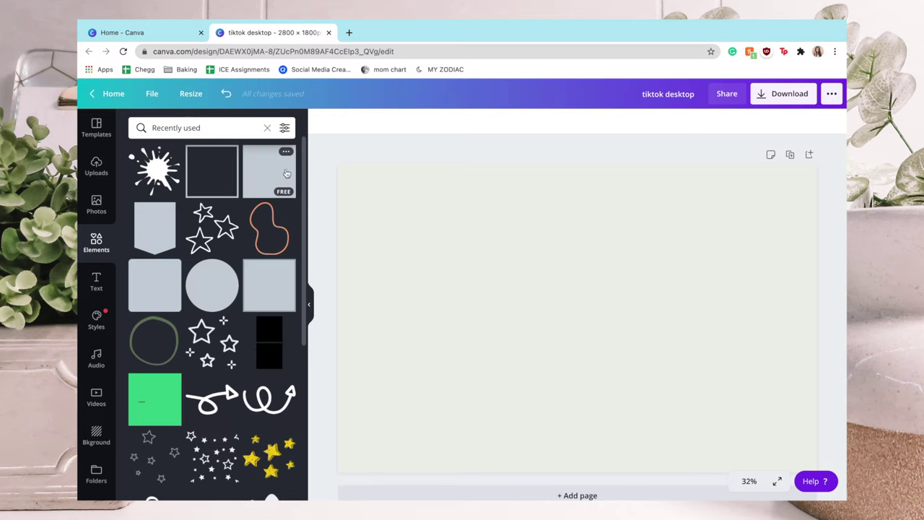
{"action": "left_click", "coordinate": [269, 126]}
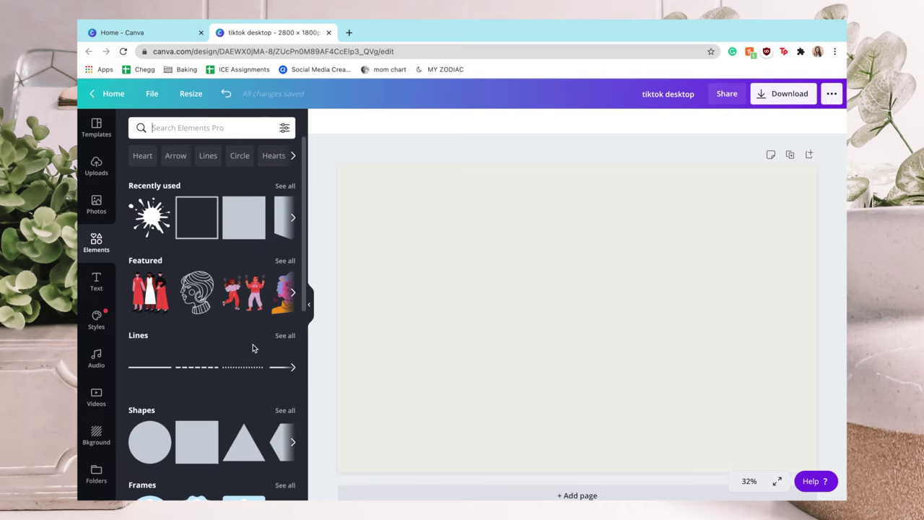
{"action": "scroll", "coordinate": [252, 349], "scroll_direction": "down", "scroll_amount": 3}
{"action": "left_click", "coordinate": [284, 268]}
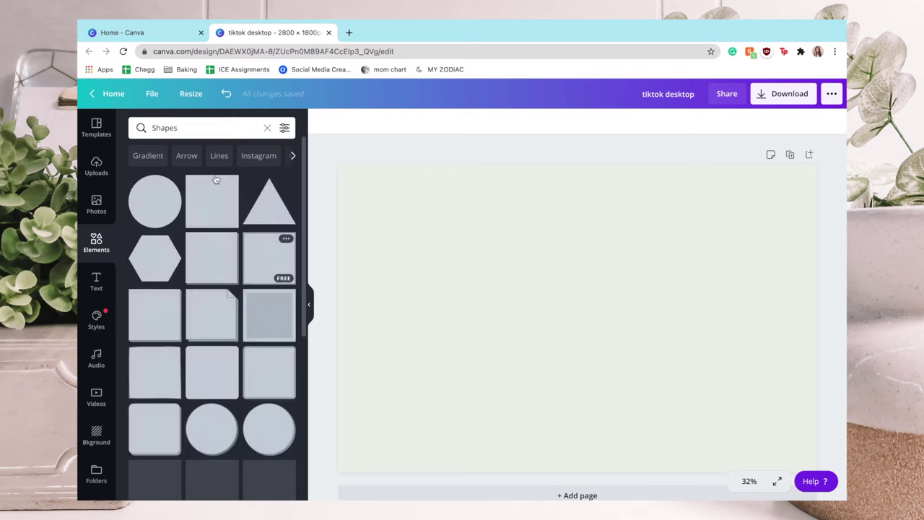
{"action": "scroll", "coordinate": [224, 318], "scroll_direction": "down", "scroll_amount": 1}
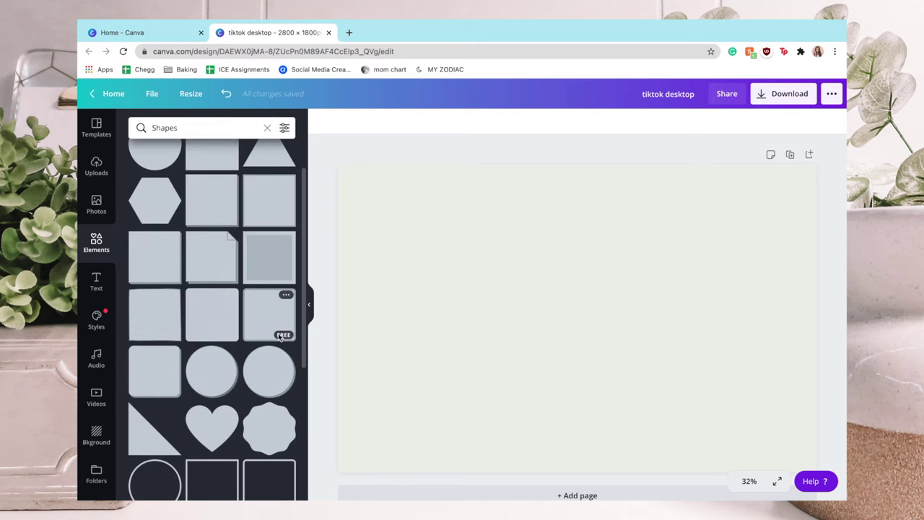
{"action": "left_click", "coordinate": [223, 318]}
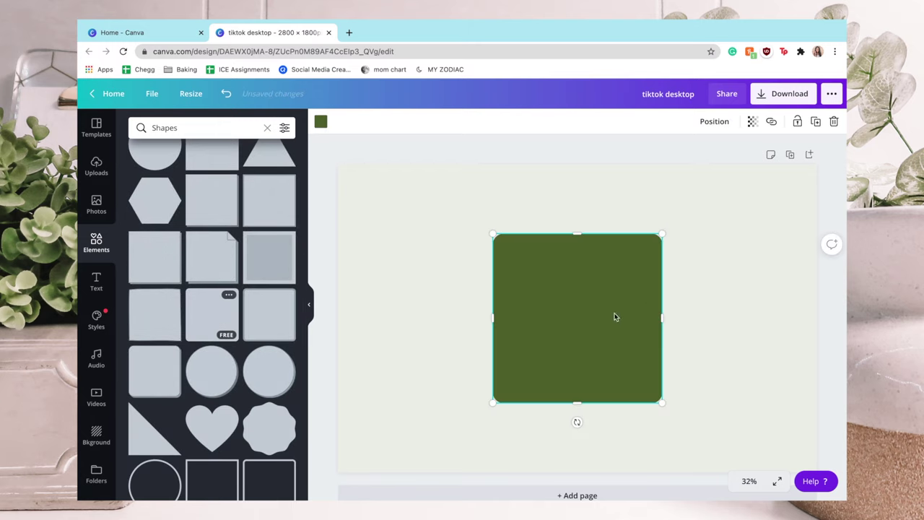
{"action": "left_click_drag", "start_coordinate": [615, 317], "coordinate": [483, 264]}
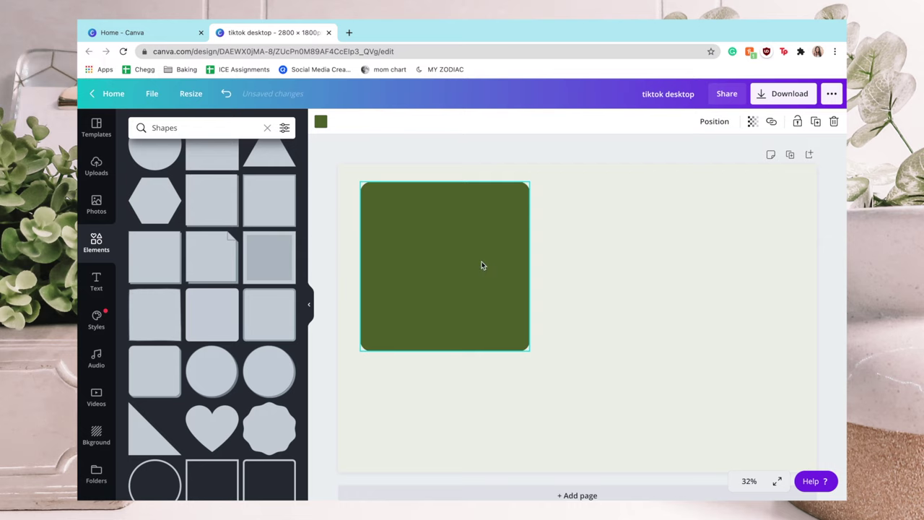
Step: Narrow the square slightly, nudge it right, and colour it light sage
{"action": "left_click", "coordinate": [322, 123]}
{"action": "left_click_drag", "start_coordinate": [529, 266], "coordinate": [501, 274]}
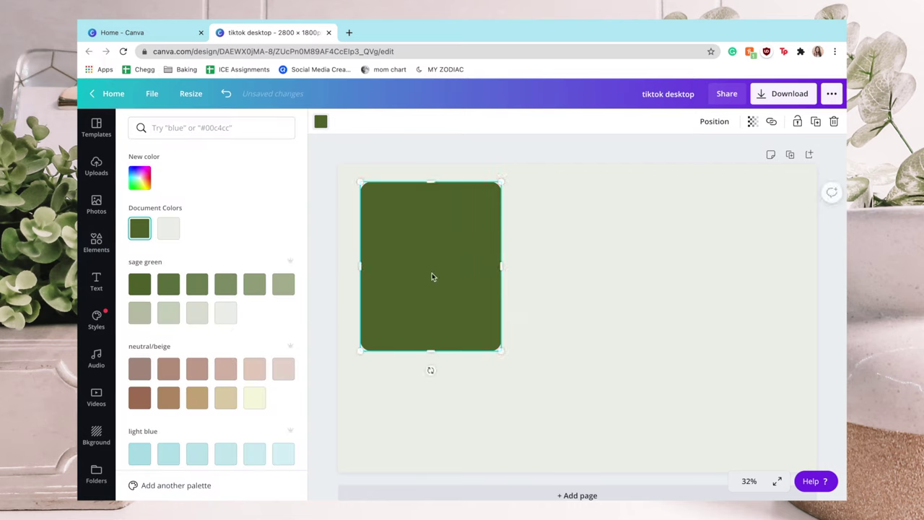
{"action": "left_click_drag", "start_coordinate": [423, 261], "coordinate": [432, 262]}
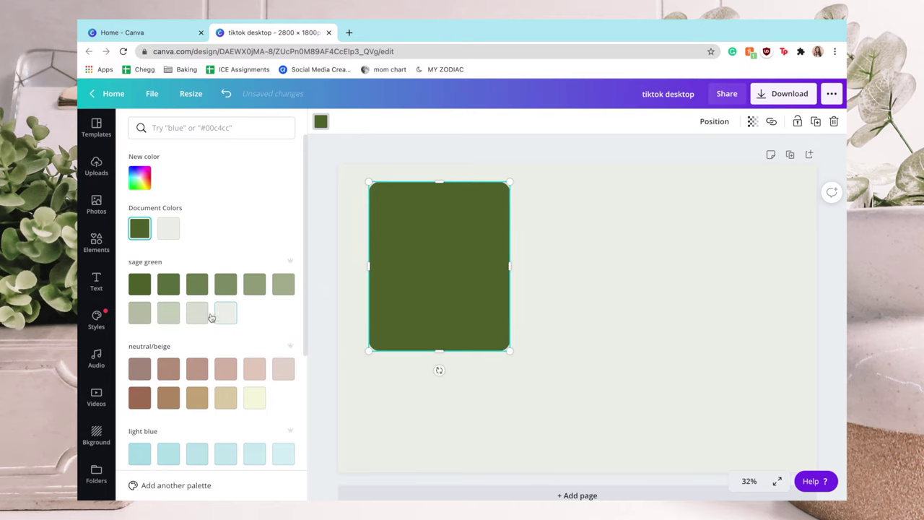
{"action": "left_click", "coordinate": [142, 318]}
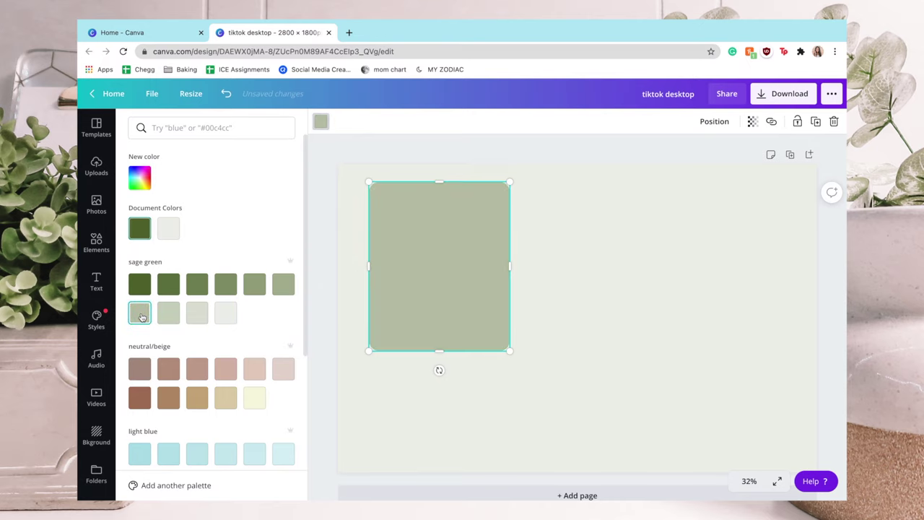
{"action": "scroll", "coordinate": [142, 317], "scroll_direction": "down", "scroll_amount": 1}
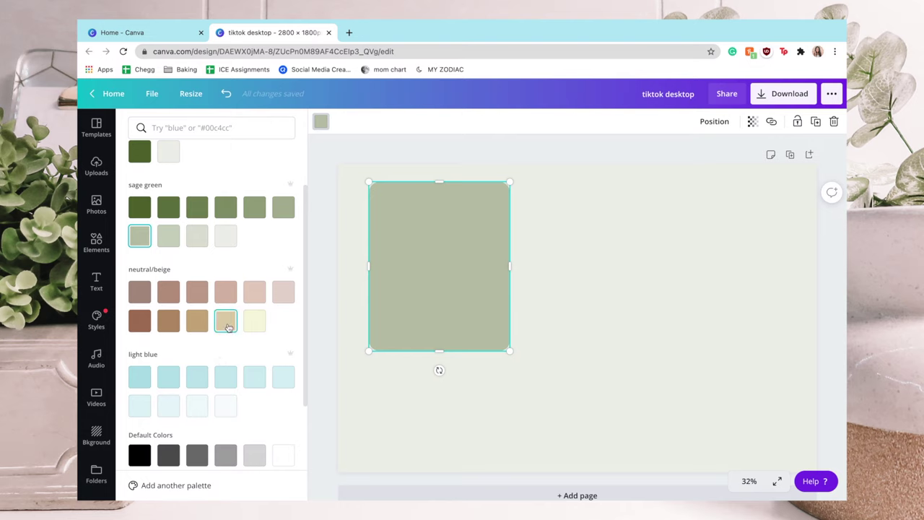
{"action": "left_click", "coordinate": [226, 322]}
Step: Keep the rectangle light sage, narrow it further, and set its transparency to 89
{"action": "left_click", "coordinate": [141, 242]}
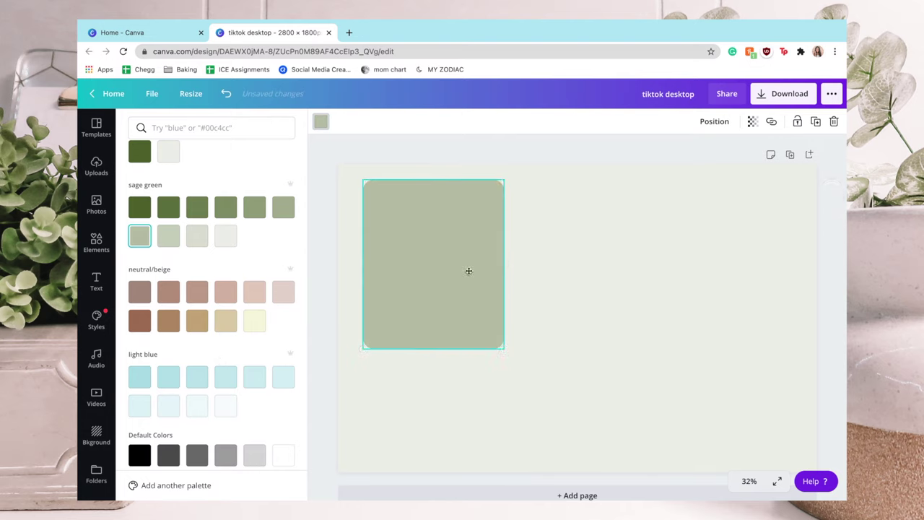
{"action": "left_click_drag", "start_coordinate": [493, 268], "coordinate": [488, 266]}
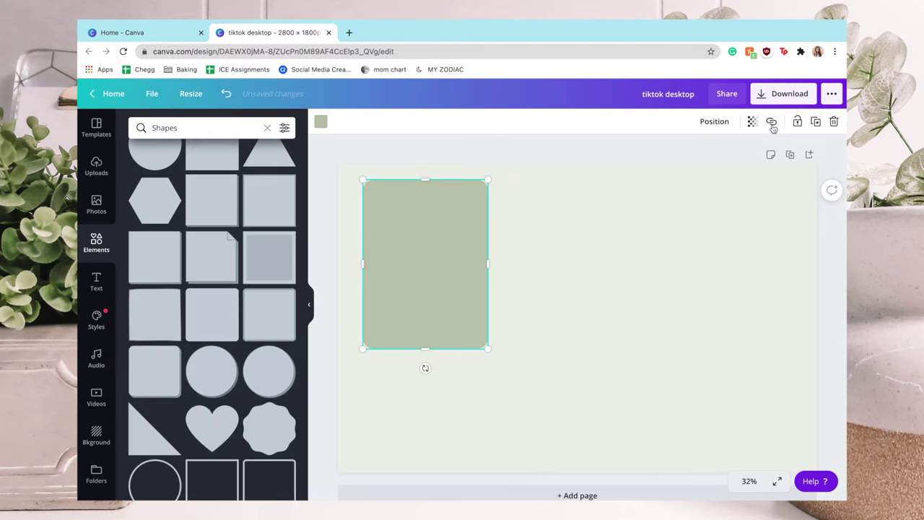
{"action": "left_click", "coordinate": [756, 125]}
{"action": "left_click_drag", "start_coordinate": [712, 159], "coordinate": [711, 158]}
{"action": "left_click", "coordinate": [416, 260]}
Step: Duplicate the rectangle into a wide top-right box and a portrait bottom-centre box
{"action": "left_click", "coordinate": [377, 163]}
{"action": "key", "text": "ctrl+z"}
{"action": "left_click_drag", "start_coordinate": [437, 260], "coordinate": [622, 257]}
{"action": "left_click_drag", "start_coordinate": [710, 344], "coordinate": [709, 282]}
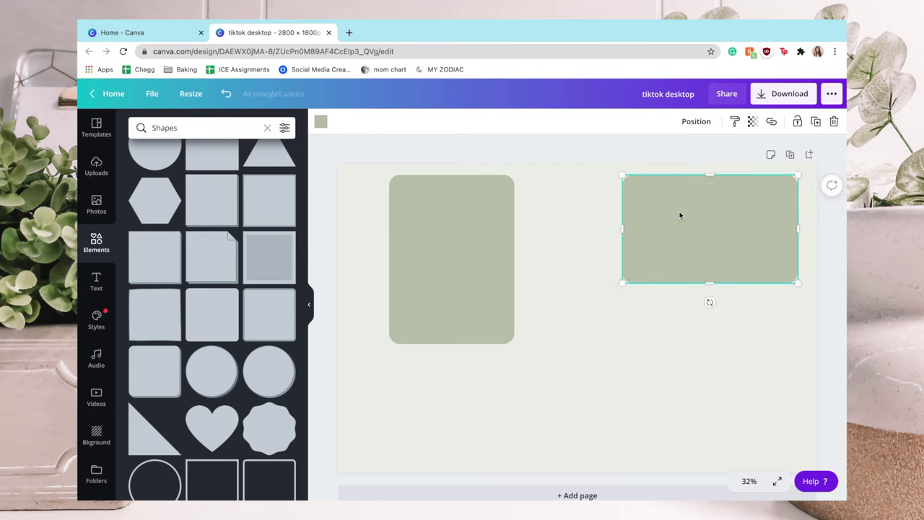
{"action": "key", "text": "ctrl+d"}
{"action": "left_click_drag", "start_coordinate": [679, 379], "coordinate": [587, 383]}
{"action": "left_click_drag", "start_coordinate": [711, 404], "coordinate": [647, 394]}
{"action": "left_click_drag", "start_coordinate": [597, 361], "coordinate": [578, 334]}
{"action": "key", "text": "Escape"}
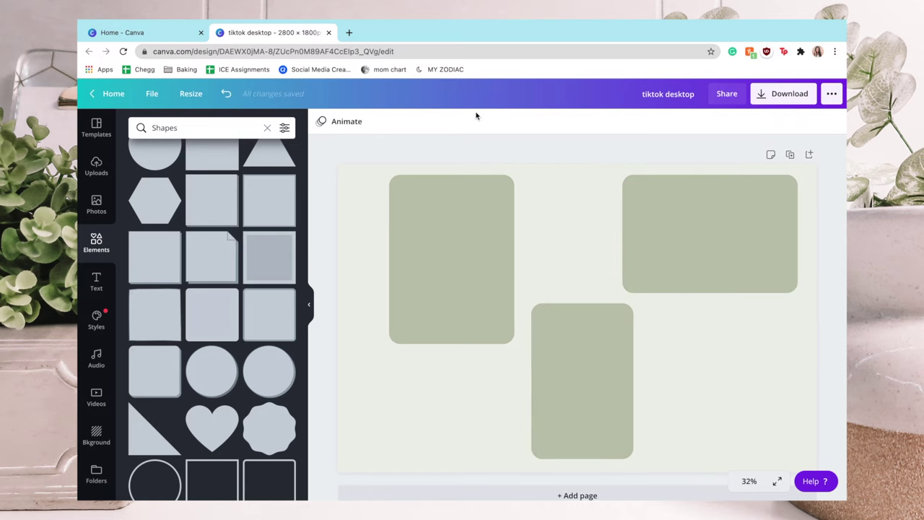
Step: Add a heading text box using the Keep on Truckin font
{"action": "left_click", "coordinate": [96, 282]}
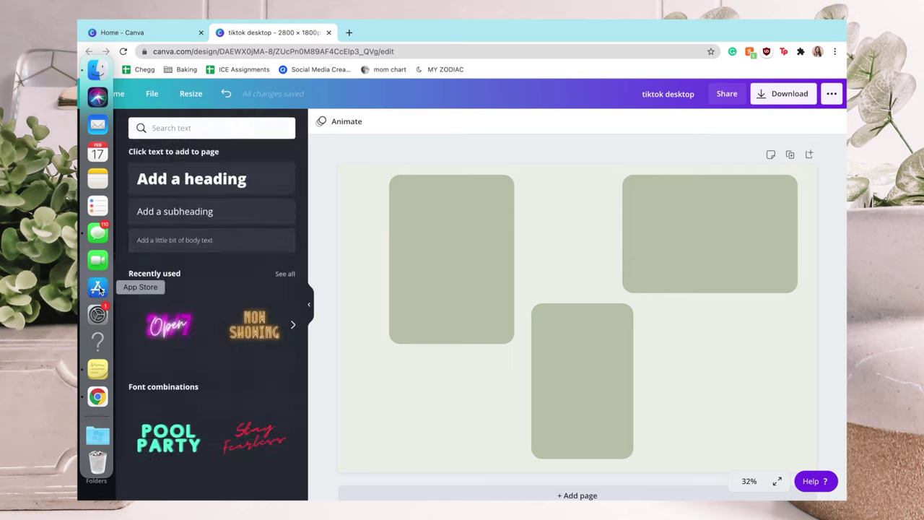
{"action": "left_click", "coordinate": [179, 182]}
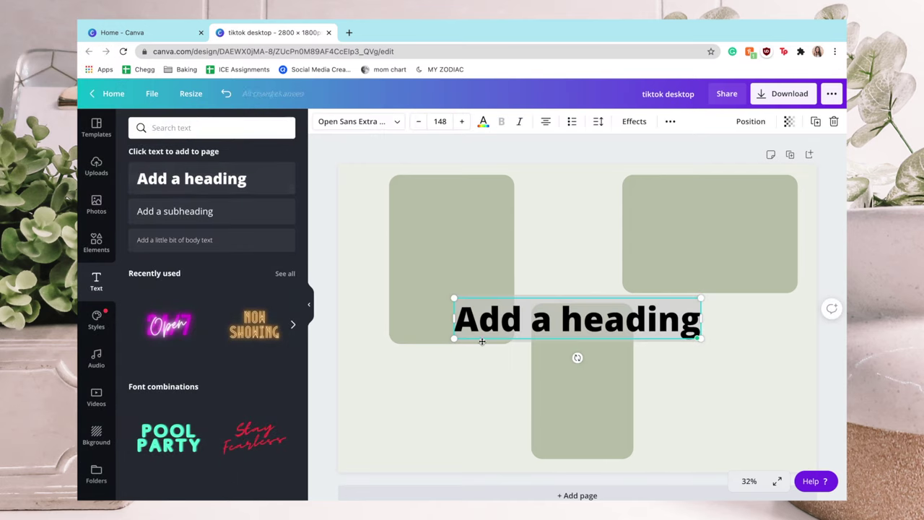
{"action": "scroll", "coordinate": [233, 318], "scroll_direction": "down", "scroll_amount": 10}
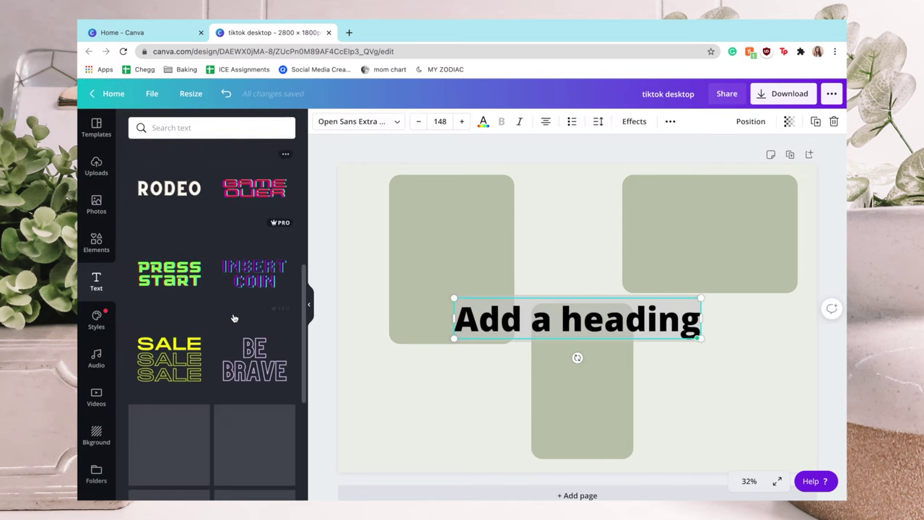
{"action": "scroll", "coordinate": [212, 174], "scroll_direction": "down", "scroll_amount": 1}
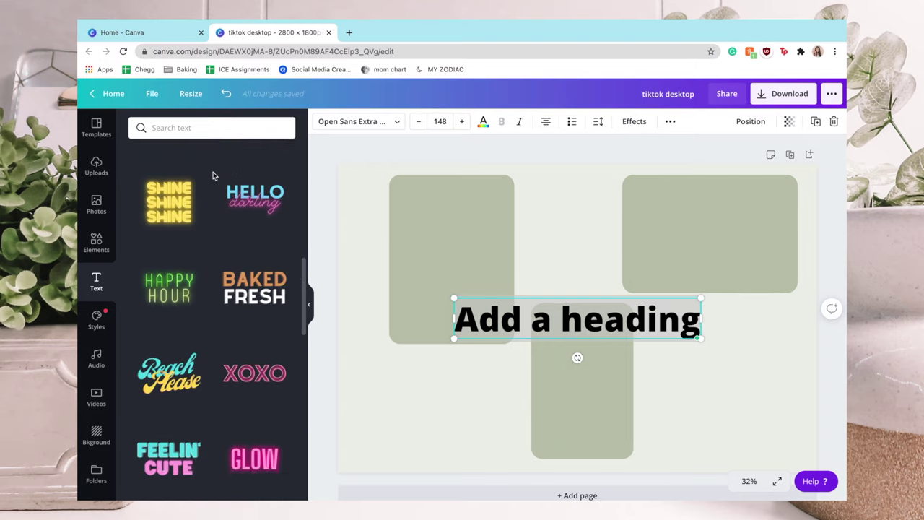
{"action": "scroll", "coordinate": [212, 173], "scroll_direction": "up", "scroll_amount": 10}
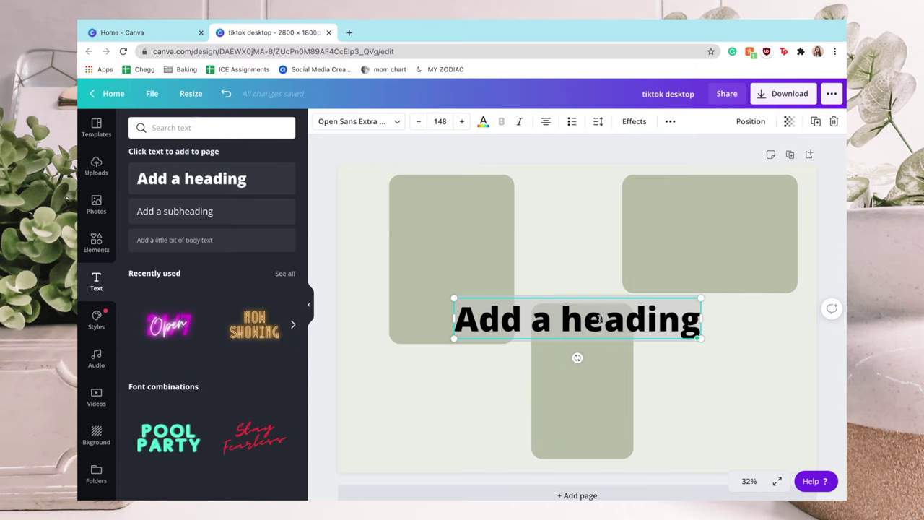
{"action": "left_click", "coordinate": [400, 121]}
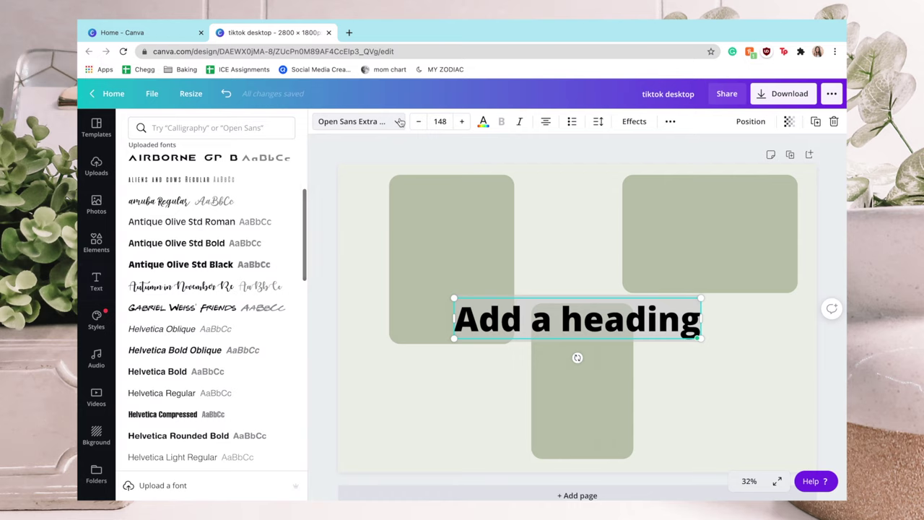
{"action": "scroll", "coordinate": [242, 267], "scroll_direction": "down", "scroll_amount": 3}
{"action": "scroll", "coordinate": [241, 268], "scroll_direction": "down", "scroll_amount": 3}
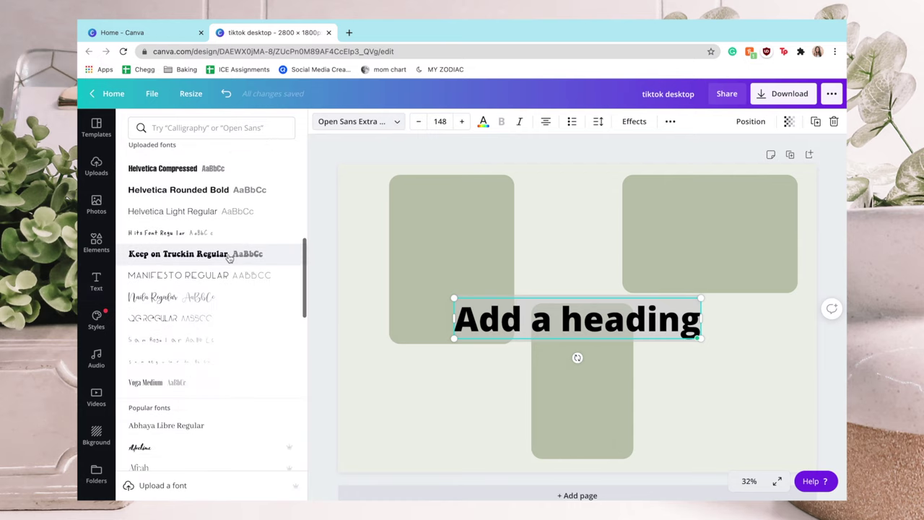
{"action": "left_click", "coordinate": [228, 257]}
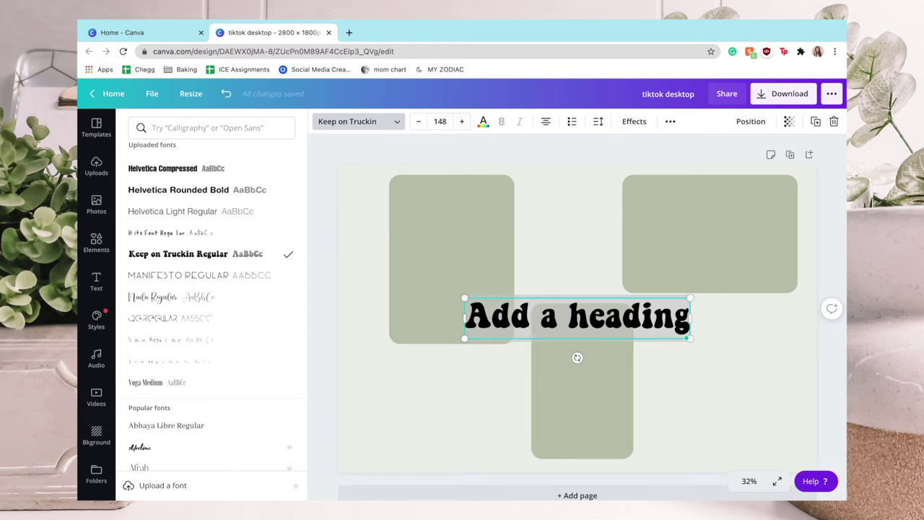
Step: Type 'screenshots', shrink it to size 80.8, and place it atop the left box
{"action": "type", "text": "screenshot"}
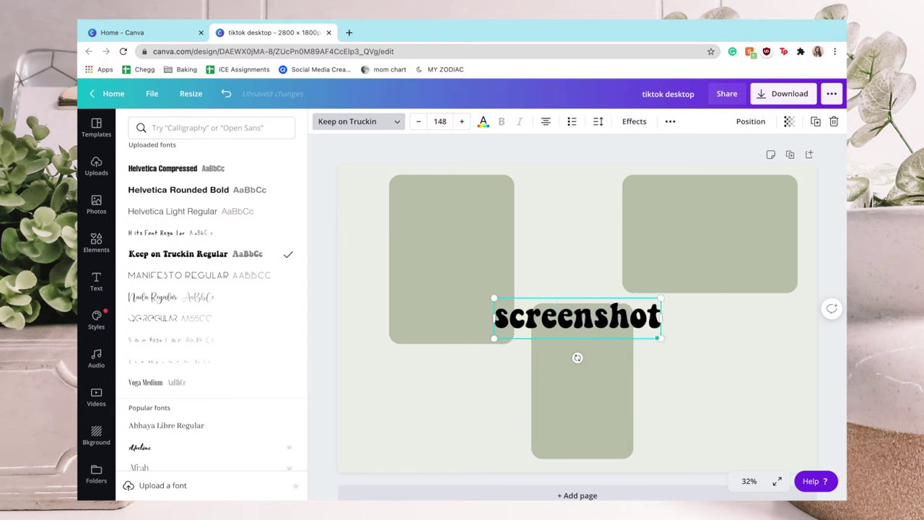
{"action": "type", "text": "s"}
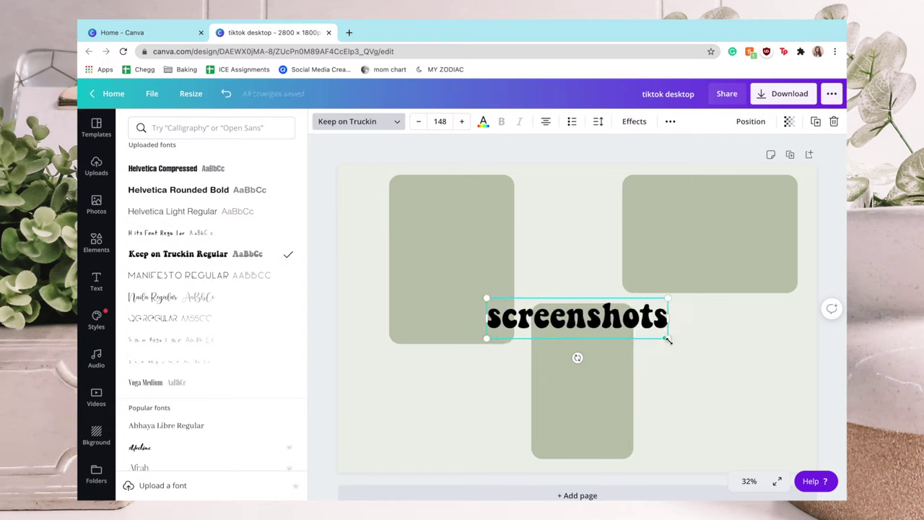
{"action": "left_click_drag", "start_coordinate": [667, 337], "coordinate": [610, 326]}
{"action": "left_click_drag", "start_coordinate": [557, 345], "coordinate": [462, 223]}
{"action": "left_click_drag", "start_coordinate": [512, 208], "coordinate": [502, 203]}
Step: Make the 'screenshots' text dark sage green and give it a Shadow effect
{"action": "left_click", "coordinate": [483, 121]}
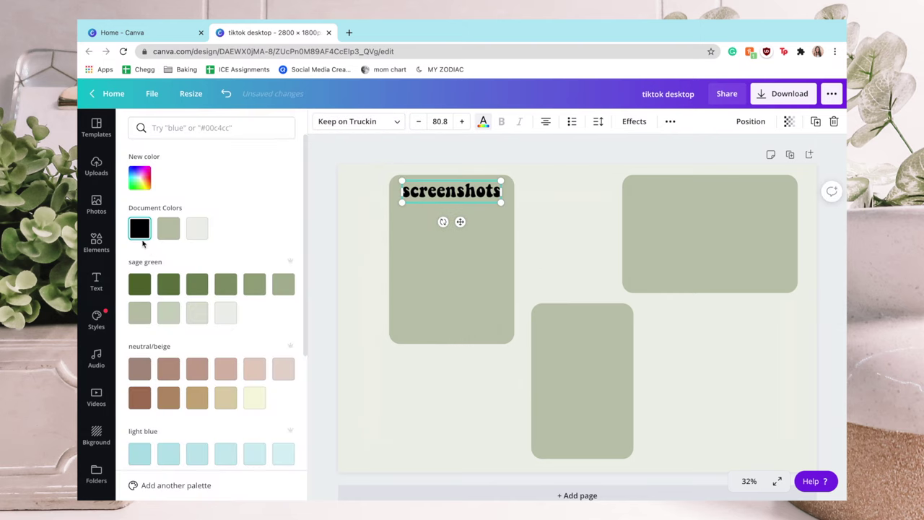
{"action": "left_click", "coordinate": [141, 286]}
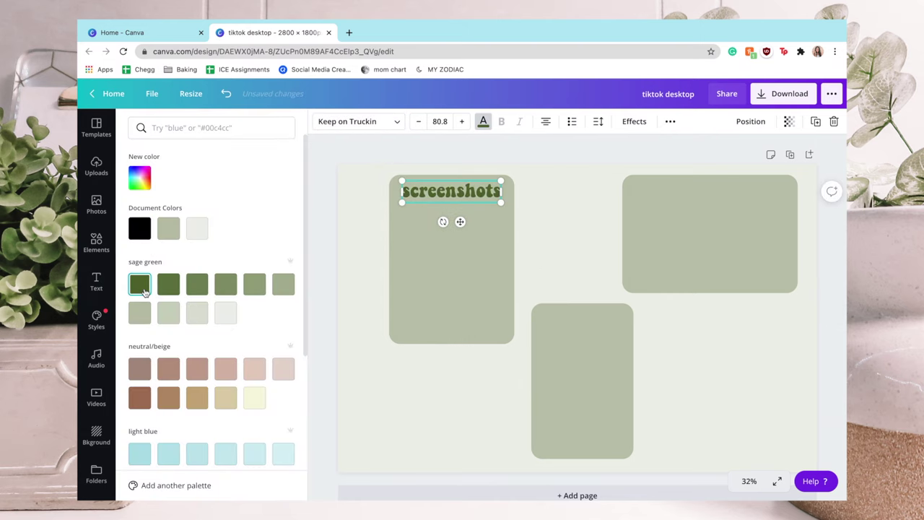
{"action": "left_click", "coordinate": [634, 121]}
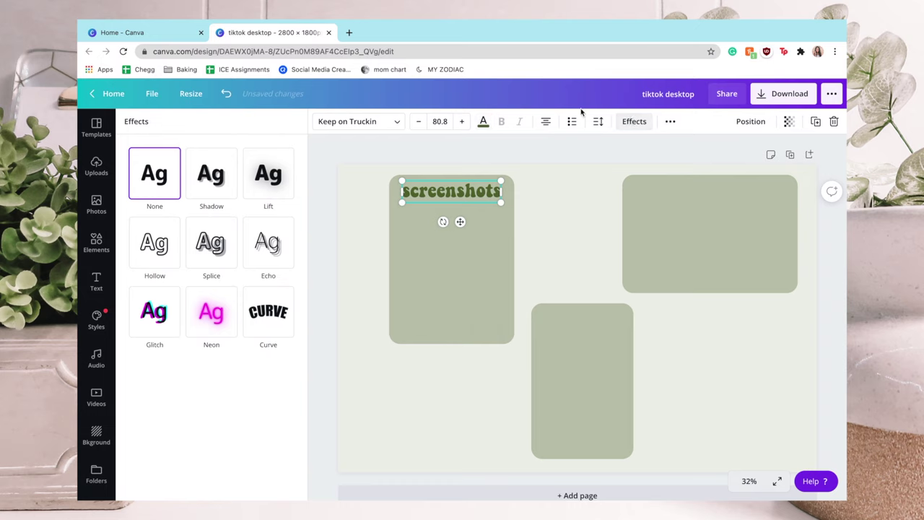
{"action": "left_click", "coordinate": [262, 186]}
{"action": "left_click", "coordinate": [221, 189]}
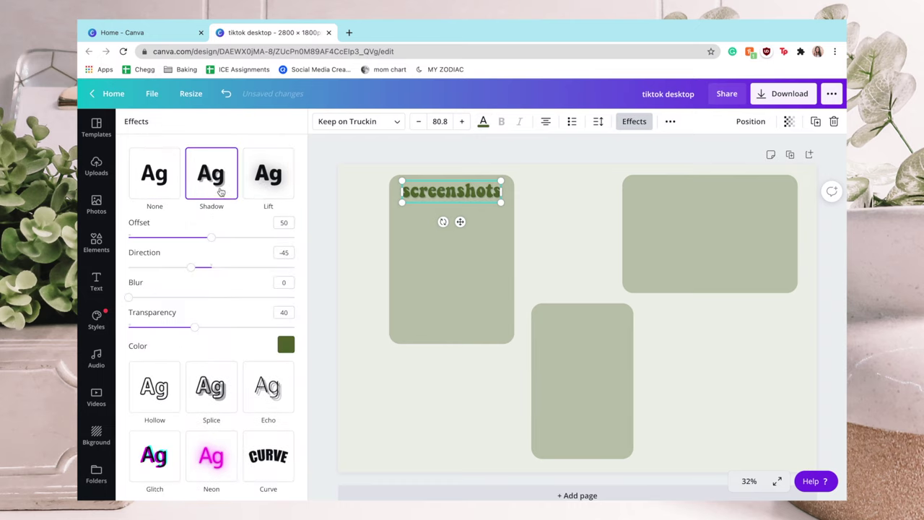
Step: Set the shadow to dark green with offset 65 and transparency 47
{"action": "left_click", "coordinate": [287, 346]}
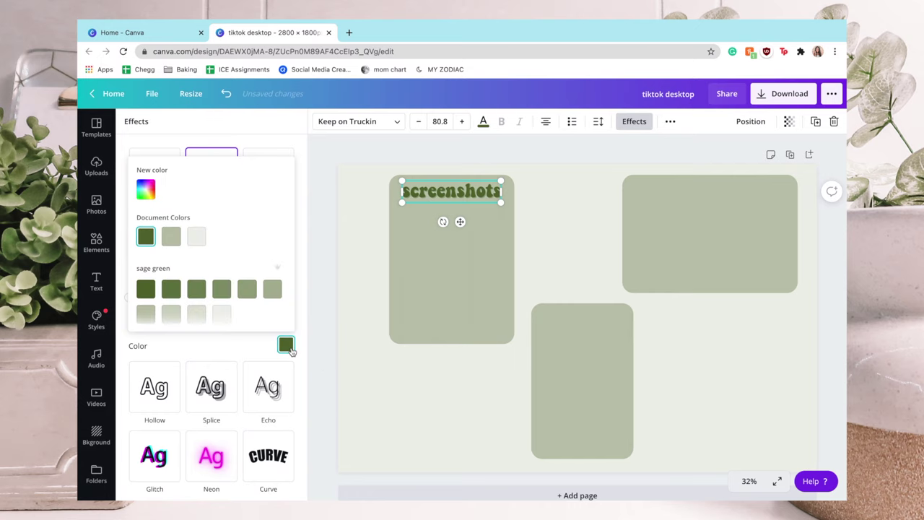
{"action": "scroll", "coordinate": [218, 306], "scroll_direction": "down", "scroll_amount": 1}
{"action": "left_click", "coordinate": [220, 282]}
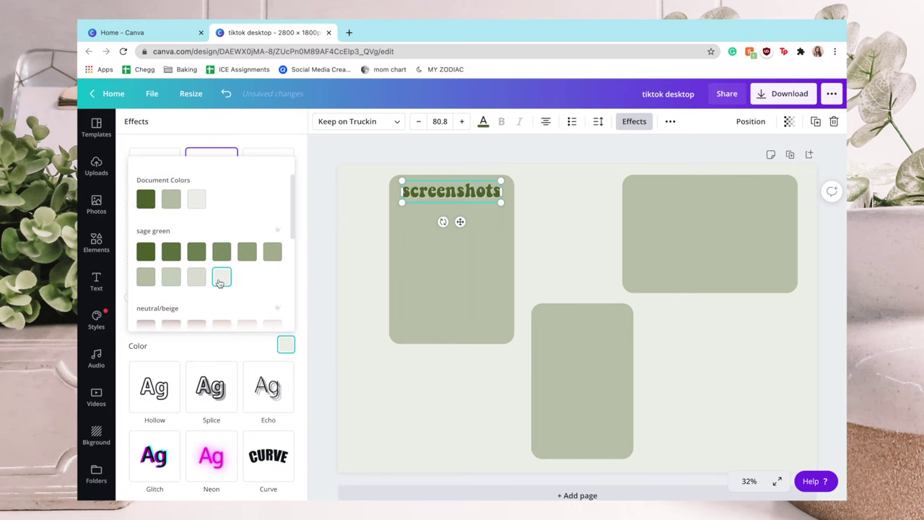
{"action": "left_click", "coordinate": [171, 252]}
{"action": "left_click", "coordinate": [240, 355]}
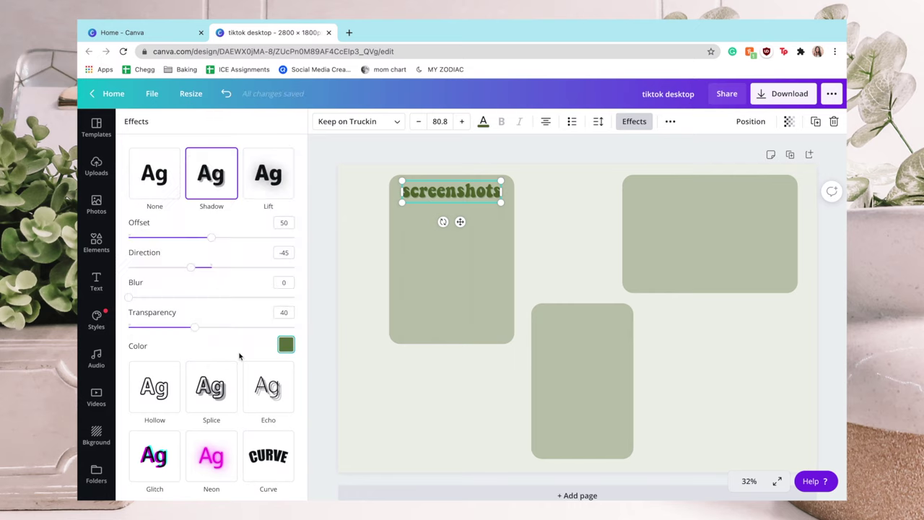
{"action": "left_click_drag", "start_coordinate": [209, 237], "coordinate": [236, 237]}
{"action": "mouse_move", "coordinate": [194, 327]}
{"action": "left_mouse_down"}
{"action": "mouse_move", "coordinate": [177, 327]}
{"action": "mouse_move", "coordinate": [206, 327]}
{"action": "left_mouse_up"}
{"action": "left_click", "coordinate": [355, 255]}
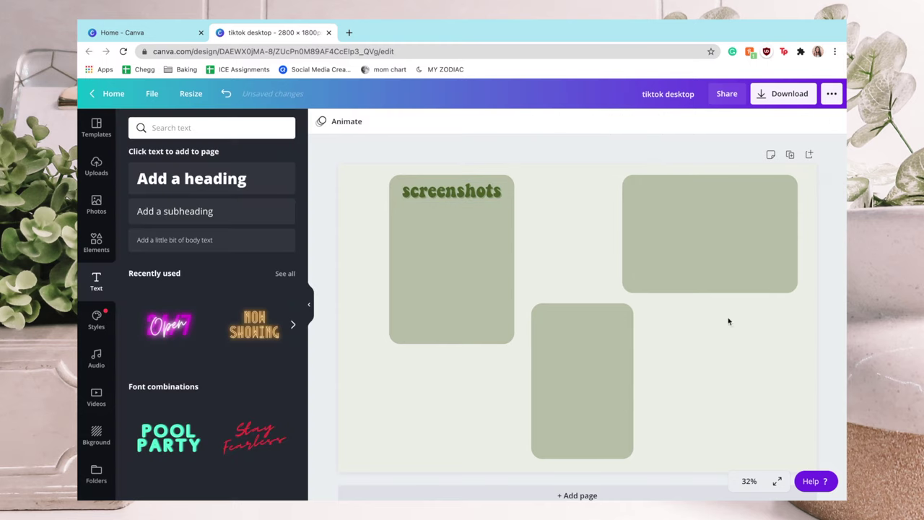
Step: Copy the heading onto the right and bottom boxes as 'classes info' and 'pinterest'
{"action": "left_click", "coordinate": [496, 199]}
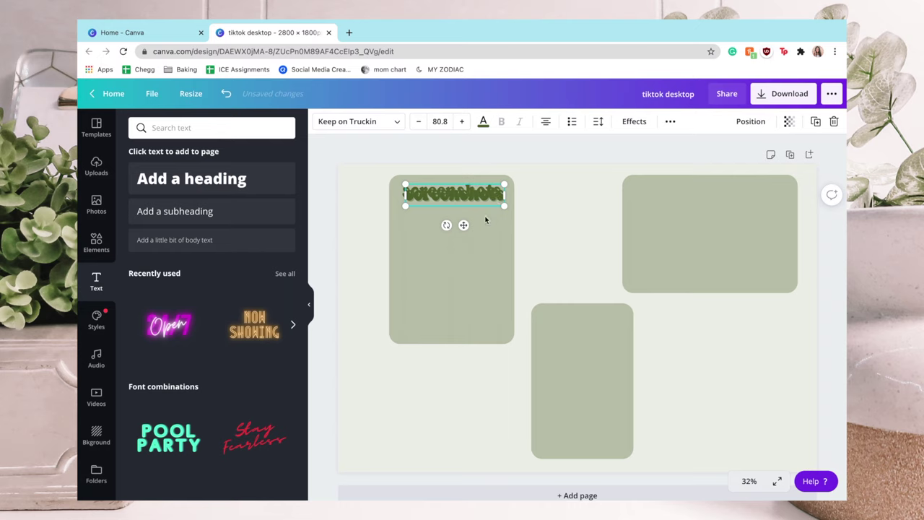
{"action": "left_click_drag", "start_coordinate": [462, 223], "coordinate": [718, 219]}
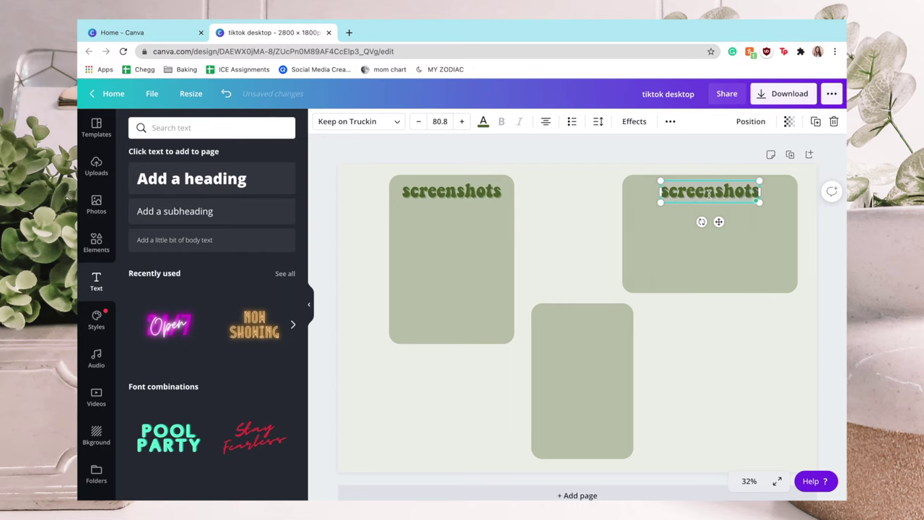
{"action": "type", "text": "class info"}
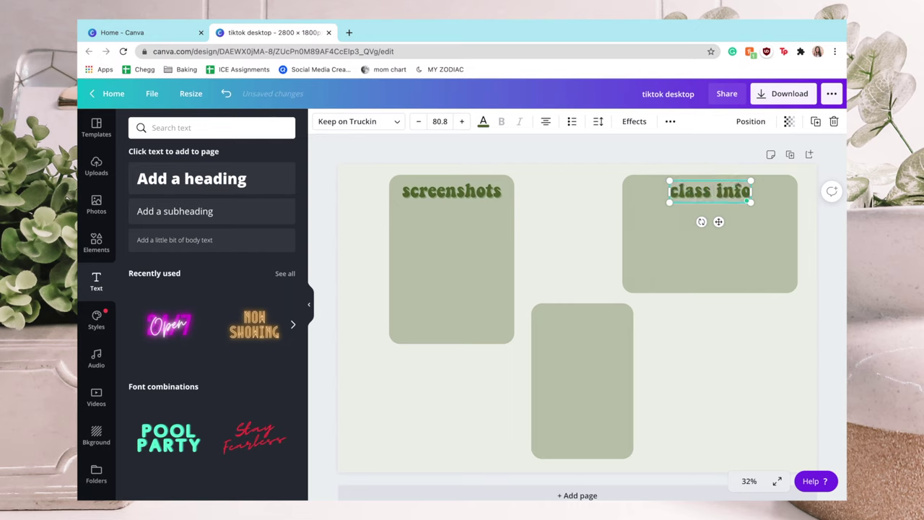
{"action": "key", "text": "ctrl+d"}
{"action": "left_click_drag", "start_coordinate": [710, 191], "coordinate": [582, 322]}
{"action": "double_click", "coordinate": [582, 322]}
{"action": "key", "text": "ctrl+a"}
{"action": "type", "text": "pinterest"}
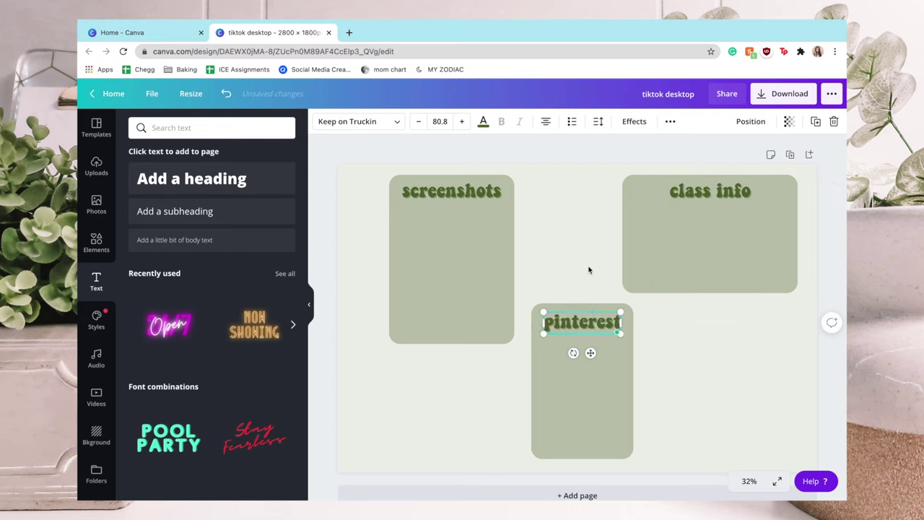
{"action": "left_click", "coordinate": [709, 191]}
{"action": "type", "text": "es"}
{"action": "key", "text": "ctrl+d"}
Step: Add another heading copy right of the pinterest box reading 'to-do list'
{"action": "left_click_drag", "start_coordinate": [711, 195], "coordinate": [746, 351]}
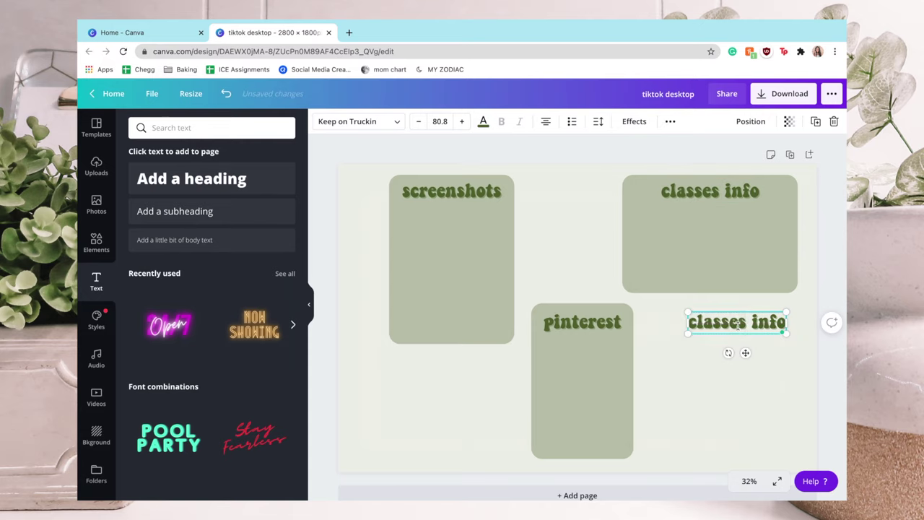
{"action": "double_click", "coordinate": [736, 322]}
{"action": "key", "text": "ctrl+a"}
{"action": "type", "text": "to--do list"}
{"action": "left_click", "coordinate": [96, 474]}
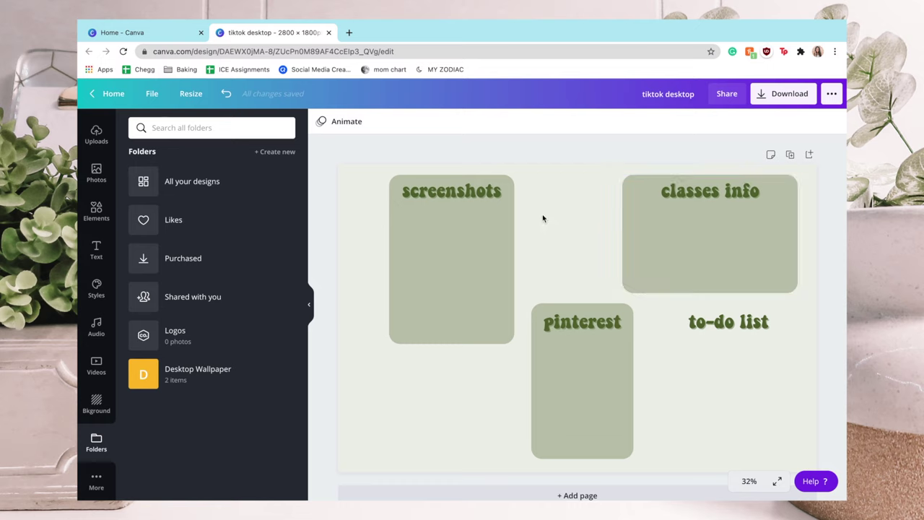
Step: Place a Sage Green Aesthetic white-shirt photo between the screenshots and classes info boxes
{"action": "left_click", "coordinate": [180, 372]}
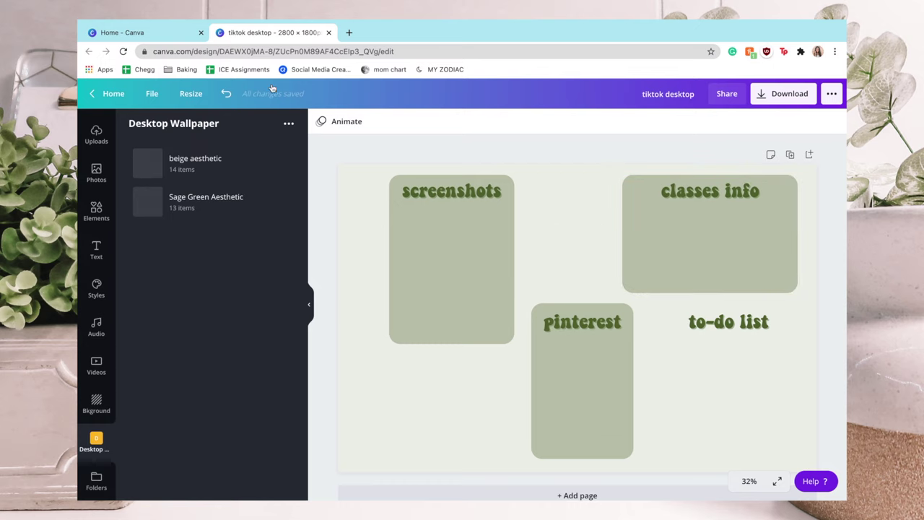
{"action": "left_click", "coordinate": [202, 203]}
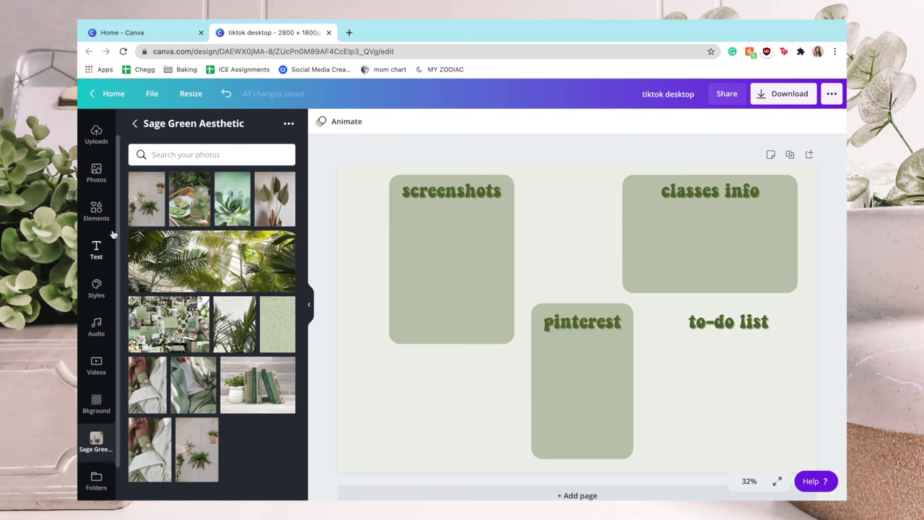
{"action": "scroll", "coordinate": [97, 162], "scroll_direction": "up", "scroll_amount": 1}
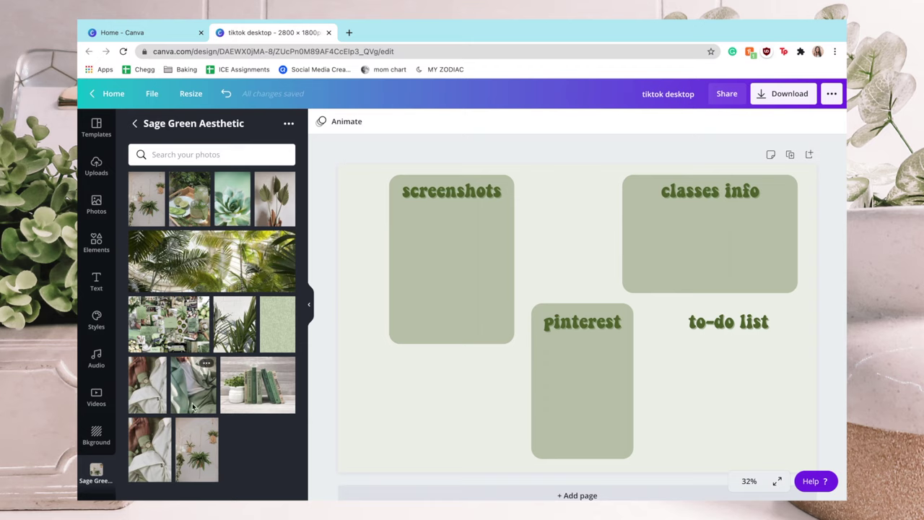
{"action": "left_click_drag", "start_coordinate": [151, 393], "coordinate": [621, 223]}
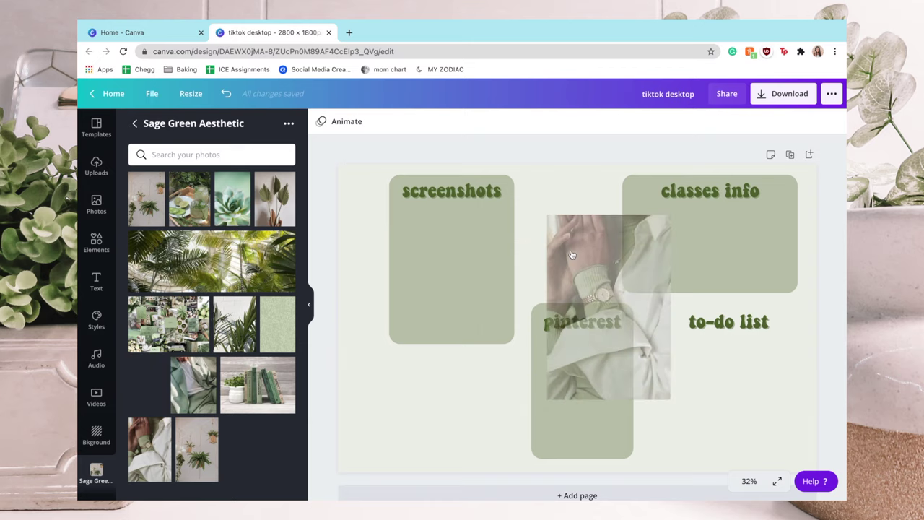
{"action": "left_click_drag", "start_coordinate": [669, 399], "coordinate": [607, 306]}
{"action": "left_click_drag", "start_coordinate": [566, 237], "coordinate": [561, 224]}
{"action": "left_click_drag", "start_coordinate": [586, 267], "coordinate": [609, 292]}
Step: Stack the lime-drink and green-books photos below the screenshots box, cropping the books photo
{"action": "left_click", "coordinate": [401, 121]}
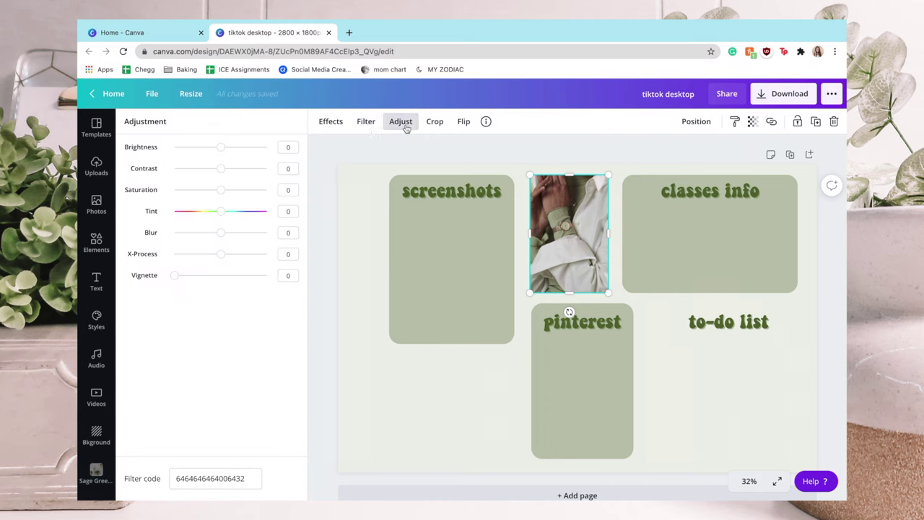
{"action": "left_click", "coordinate": [400, 122]}
{"action": "left_click_drag", "start_coordinate": [189, 199], "coordinate": [463, 359]}
{"action": "left_click_drag", "start_coordinate": [525, 464], "coordinate": [465, 412]}
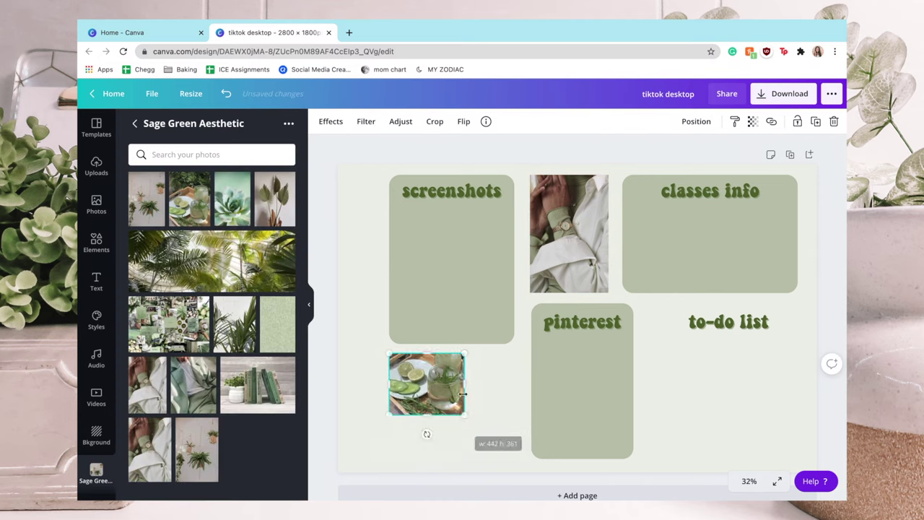
{"action": "left_click_drag", "start_coordinate": [258, 385], "coordinate": [436, 434]}
{"action": "double_click", "coordinate": [461, 430]}
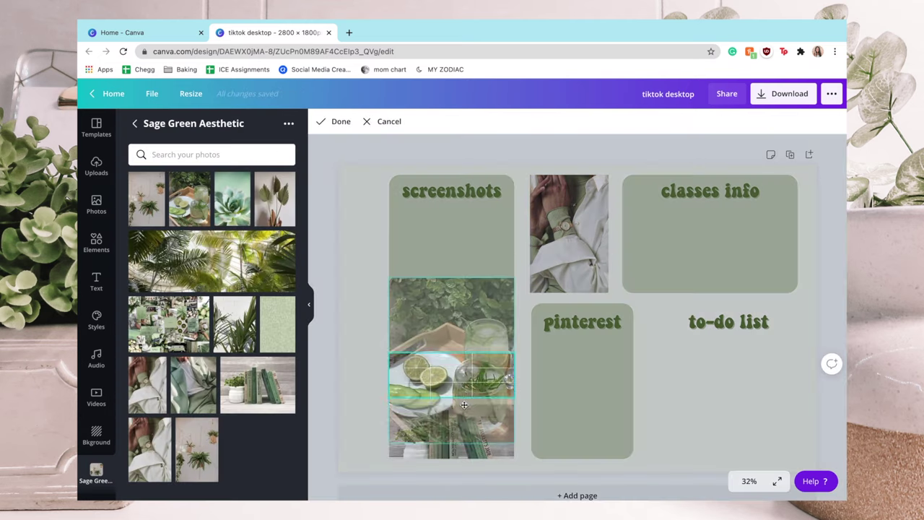
{"action": "left_click", "coordinate": [346, 388]}
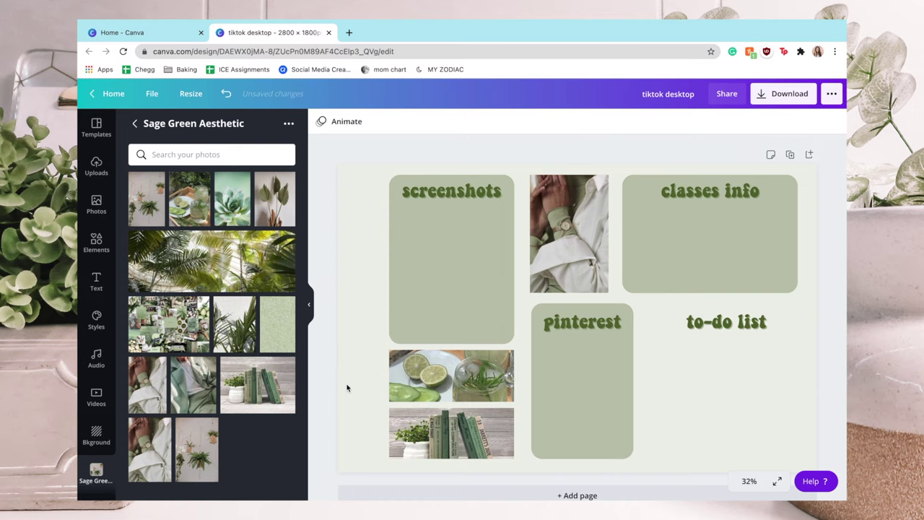
{"action": "left_click", "coordinate": [96, 281]}
Step: Add a subheading text box set in the Brittany script font
{"action": "left_click", "coordinate": [211, 210]}
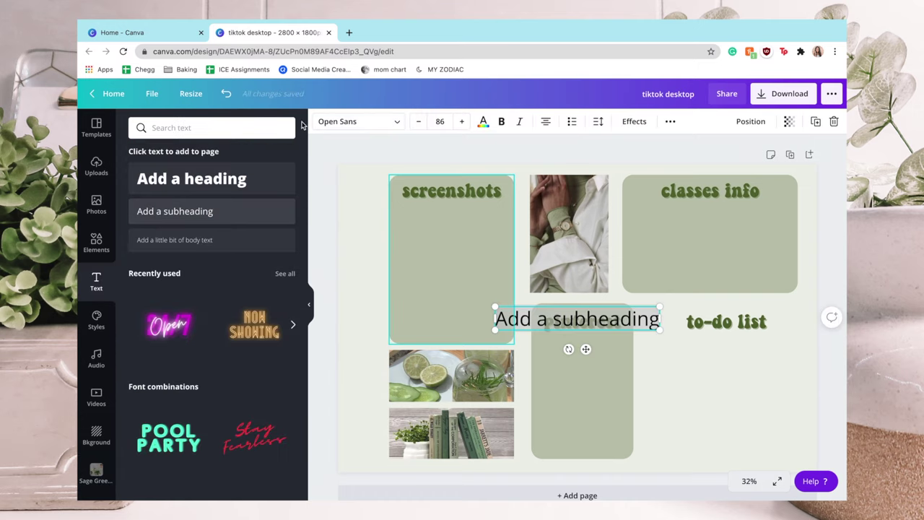
{"action": "left_click", "coordinate": [396, 127]}
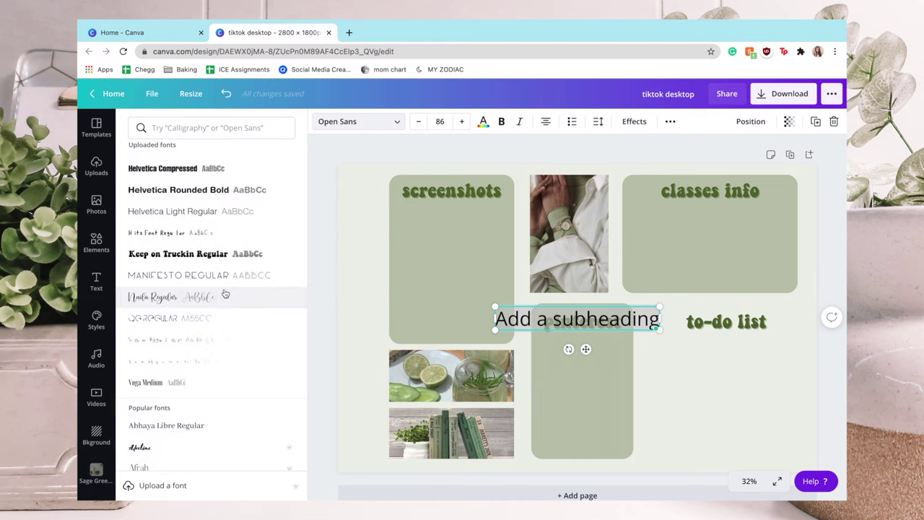
{"action": "scroll", "coordinate": [224, 293], "scroll_direction": "down", "scroll_amount": 4}
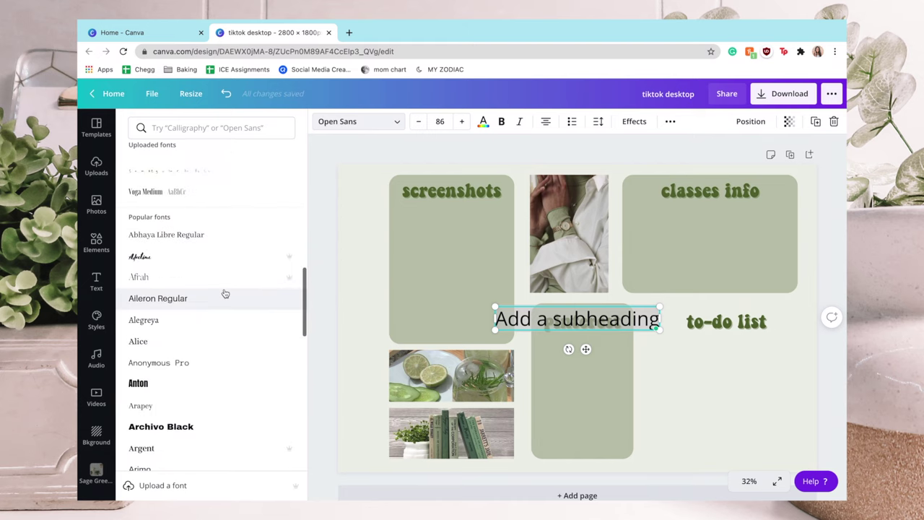
{"action": "scroll", "coordinate": [223, 293], "scroll_direction": "up", "scroll_amount": 4}
{"action": "left_click", "coordinate": [201, 130]}
{"action": "type", "text": "brittany"}
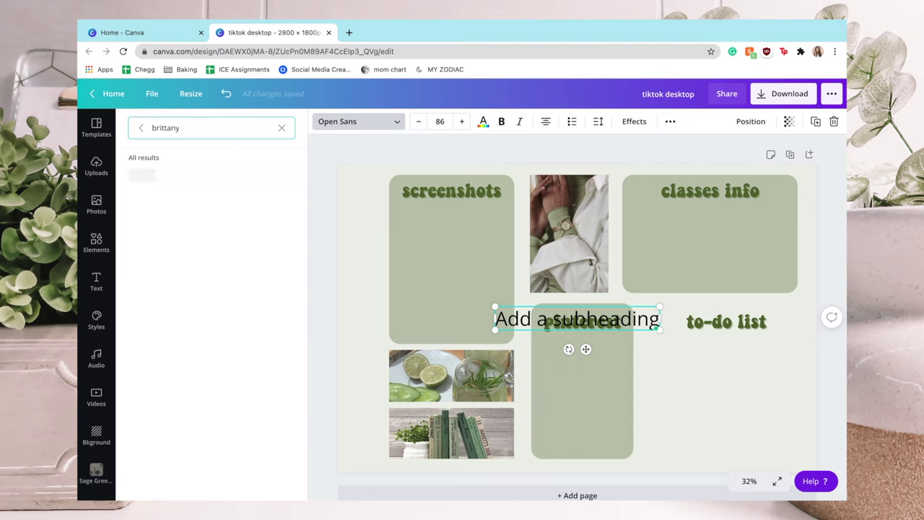
{"action": "left_click", "coordinate": [183, 177]}
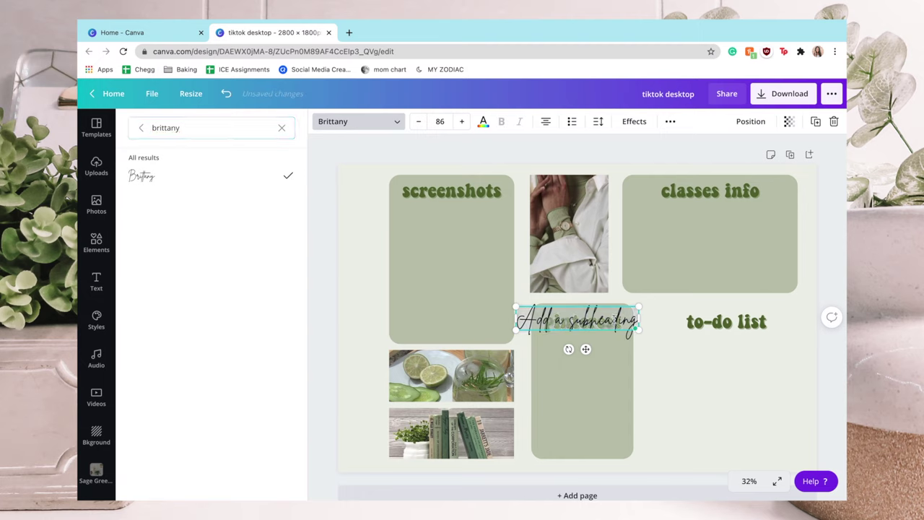
Step: Enter the 'aim to inspire' caption and shrink it along the pinterest card's bottom edge
{"action": "type", "text": "pinterest"}
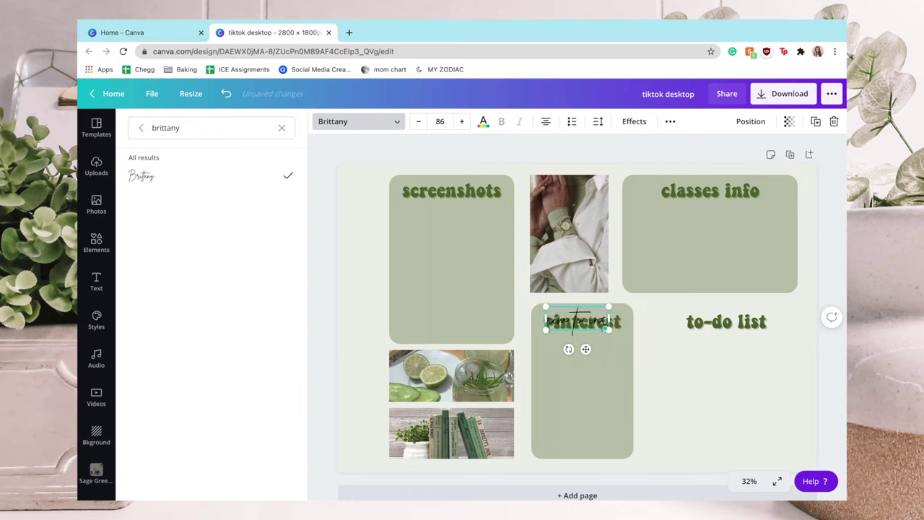
{"action": "type", "text": " inspo"}
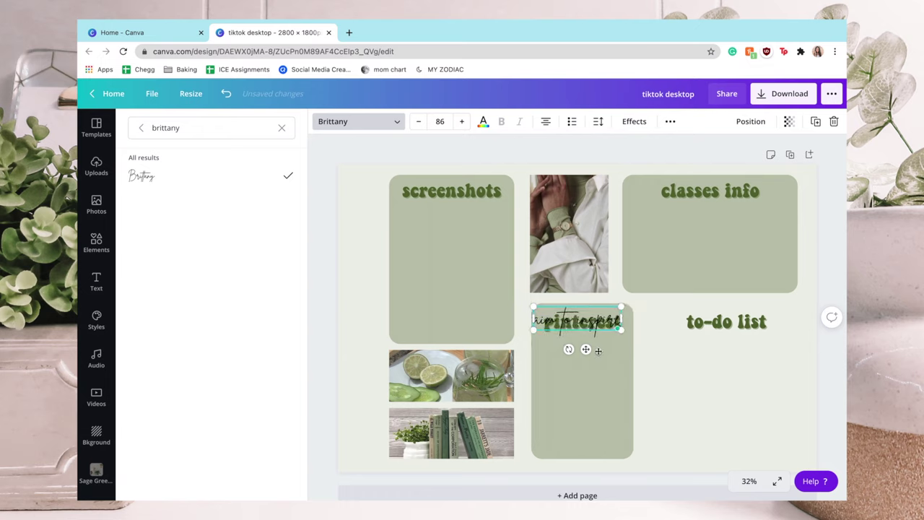
{"action": "left_click_drag", "start_coordinate": [598, 350], "coordinate": [732, 470]}
{"action": "left_click_drag", "start_coordinate": [735, 437], "coordinate": [585, 437]}
{"action": "left_click", "coordinate": [596, 165]}
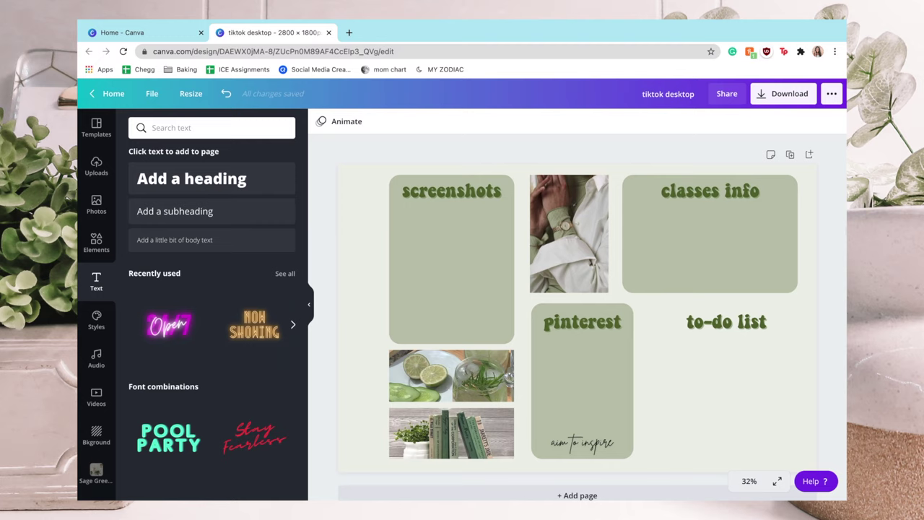
Step: Download the sage organizer design as the PNG file tiktok desktop.png
{"action": "left_click", "coordinate": [783, 93]}
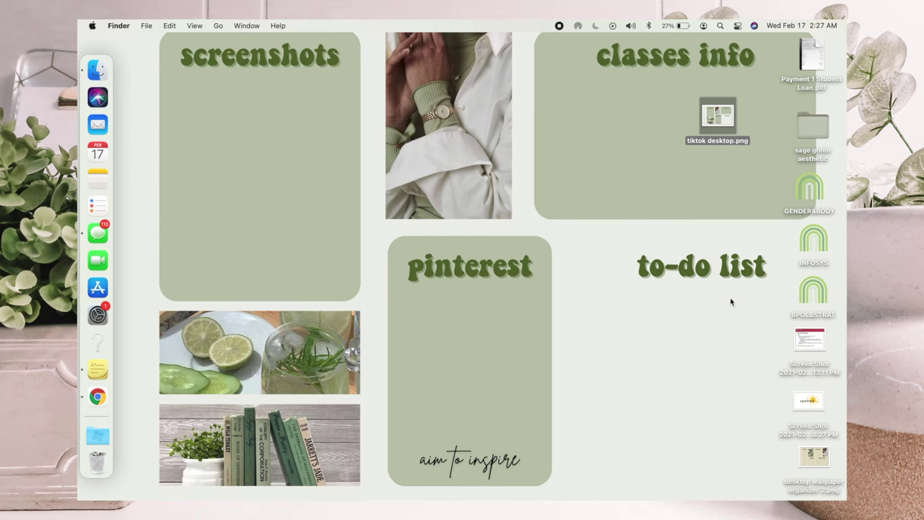
Step: Move the PNGs and screenshots into the screenshots box and BPOL&STRAT, INFOSYS, GENDER&BODY into classes info
{"action": "left_click_drag", "start_coordinate": [718, 116], "coordinate": [199, 88]}
{"action": "left_click_drag", "start_coordinate": [813, 456], "coordinate": [267, 94]}
{"action": "left_click_drag", "start_coordinate": [808, 401], "coordinate": [329, 86]}
{"action": "left_click_drag", "start_coordinate": [809, 339], "coordinate": [206, 147]}
{"action": "left_click_drag", "start_coordinate": [822, 293], "coordinate": [587, 92]}
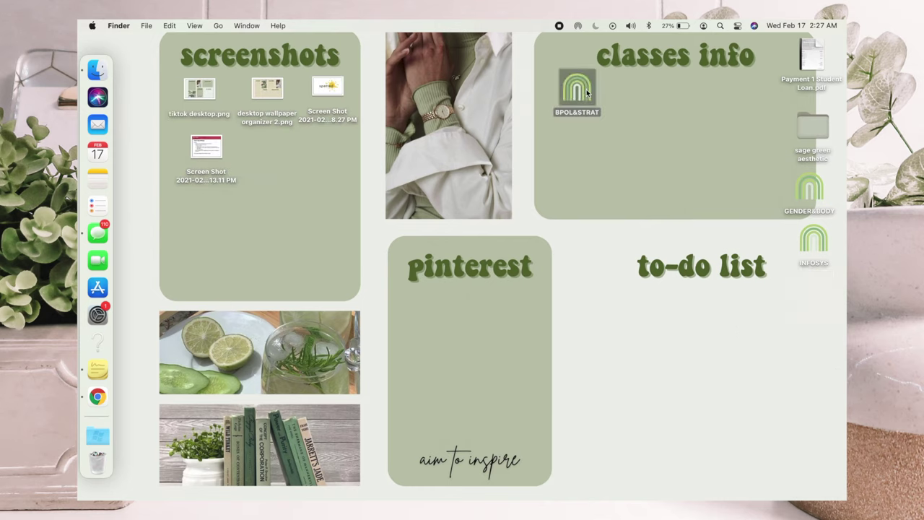
{"action": "left_click_drag", "start_coordinate": [814, 238], "coordinate": [628, 100]}
{"action": "left_click_drag", "start_coordinate": [810, 191], "coordinate": [686, 89]}
Step: Show Get Info for the INFOSYS folder and shrink the to-do sticky note to fit
{"action": "left_click", "coordinate": [634, 88]}
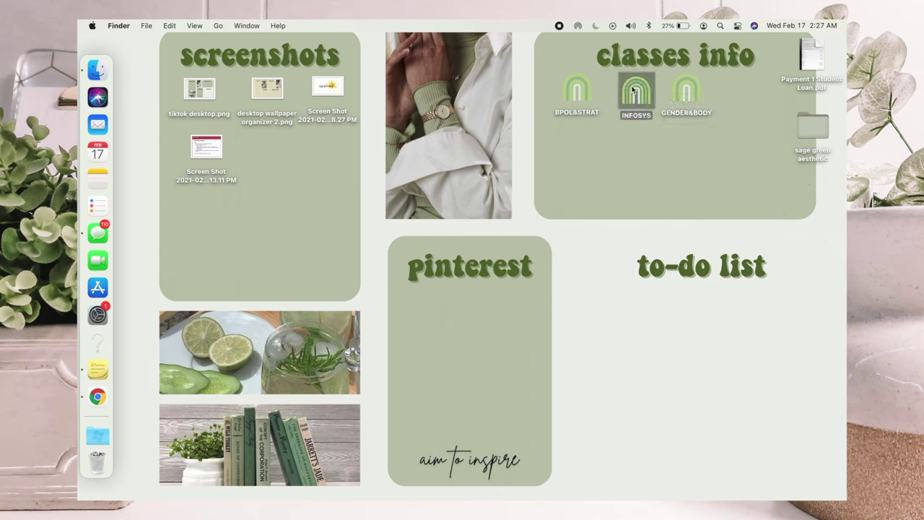
{"action": "right_click", "coordinate": [634, 88]}
{"action": "left_click", "coordinate": [661, 134]}
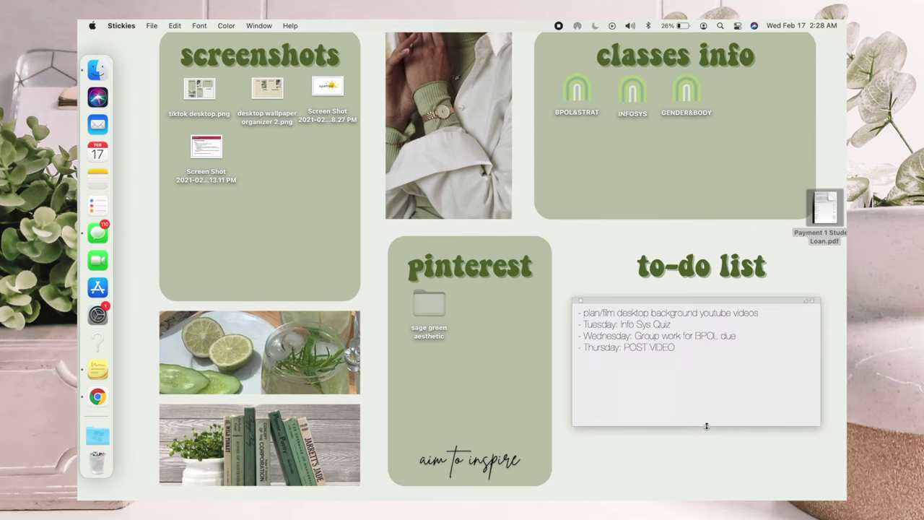
{"action": "left_click_drag", "start_coordinate": [707, 426], "coordinate": [705, 366]}
{"action": "left_click", "coordinate": [693, 424]}
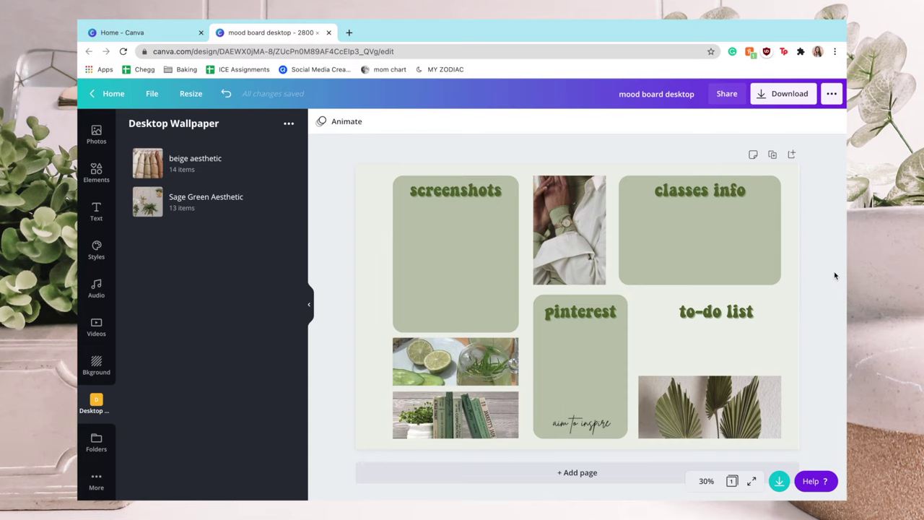
Step: Add a second page with a beige neutral background and open the beige aesthetic photo folder
{"action": "left_click", "coordinate": [521, 469]}
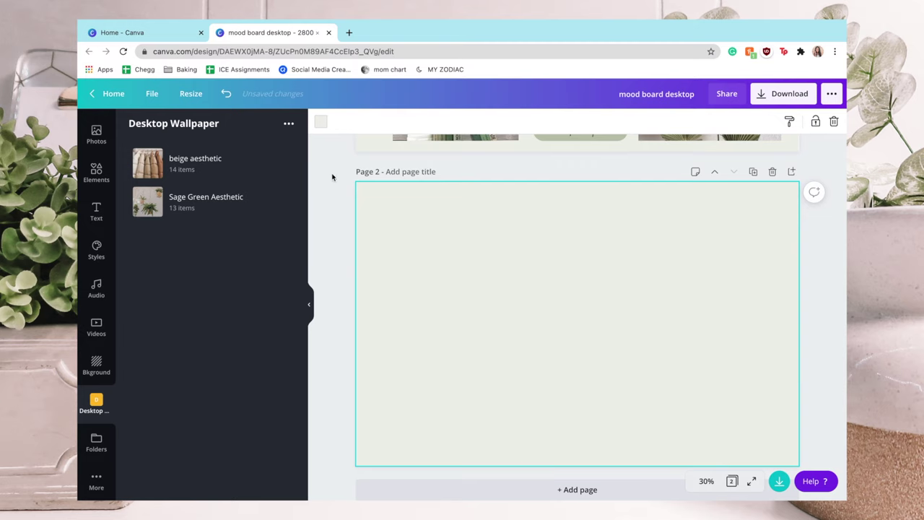
{"action": "left_click", "coordinate": [321, 129]}
{"action": "scroll", "coordinate": [253, 390], "scroll_direction": "down", "scroll_amount": 1}
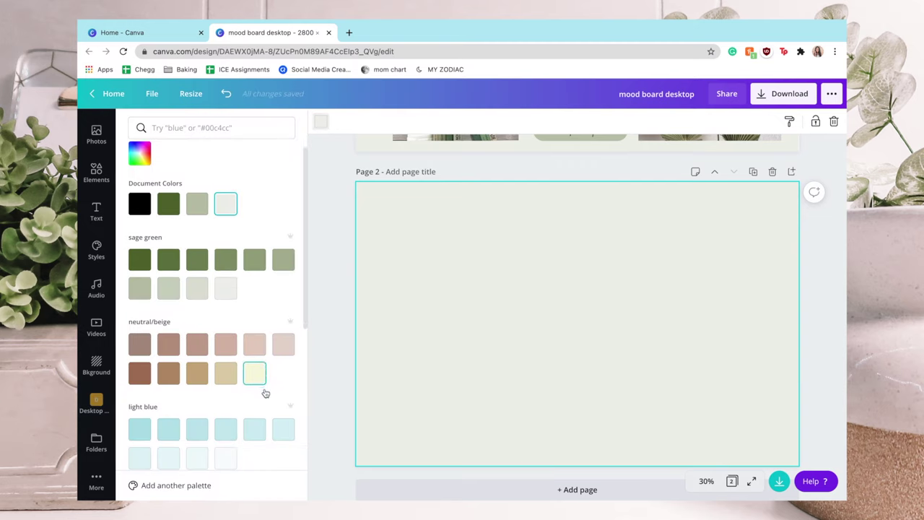
{"action": "left_click", "coordinate": [225, 373]}
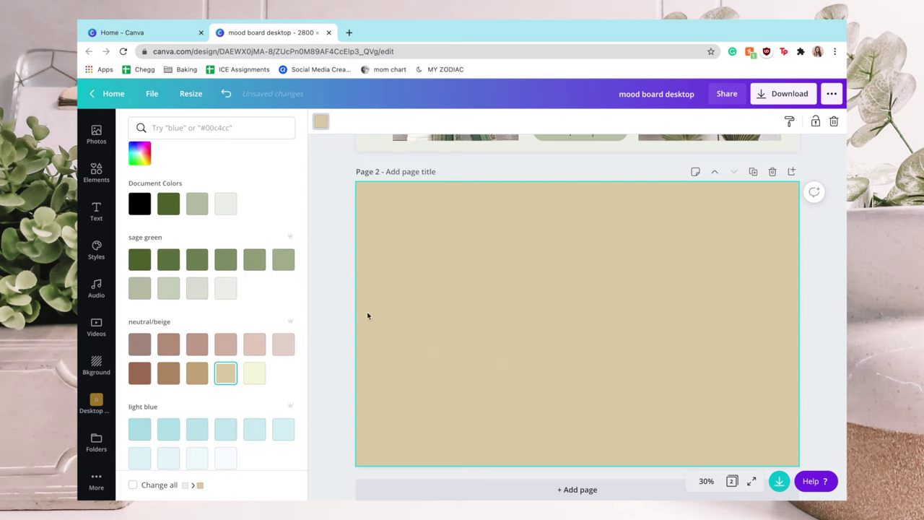
{"action": "left_click", "coordinate": [329, 215]}
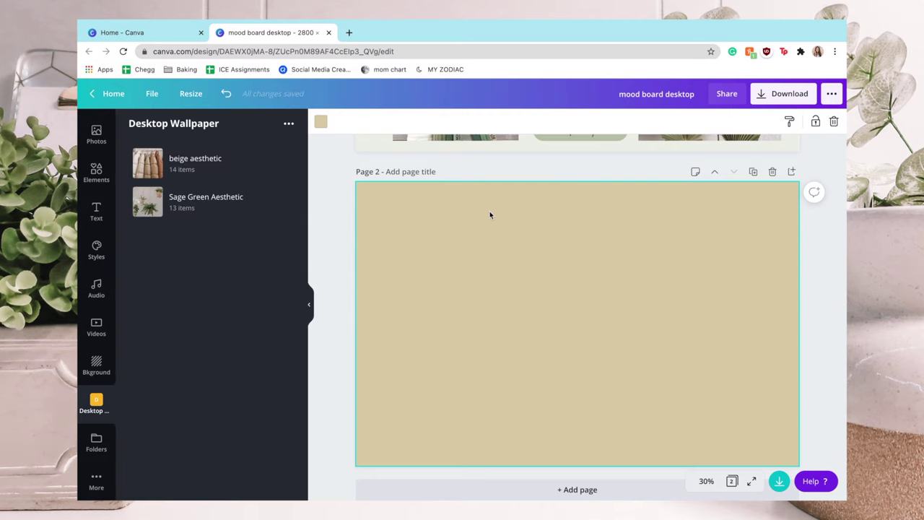
{"action": "left_click", "coordinate": [215, 170]}
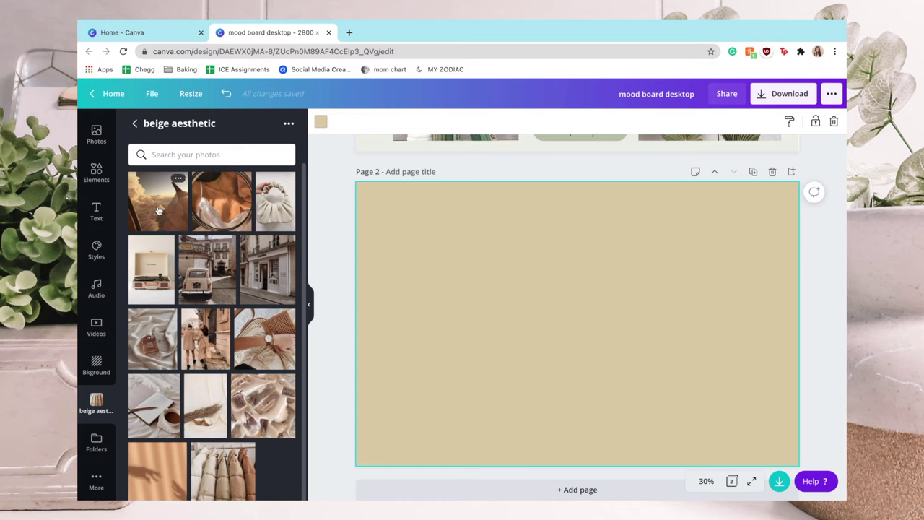
Step: Place and size the airplane-wing, round mirror and handbag photos, with the handbag at top-right
{"action": "left_click_drag", "start_coordinate": [173, 180], "coordinate": [463, 262]}
{"action": "left_click_drag", "start_coordinate": [504, 323], "coordinate": [437, 262]}
{"action": "left_click_drag", "start_coordinate": [221, 201], "coordinate": [504, 265]}
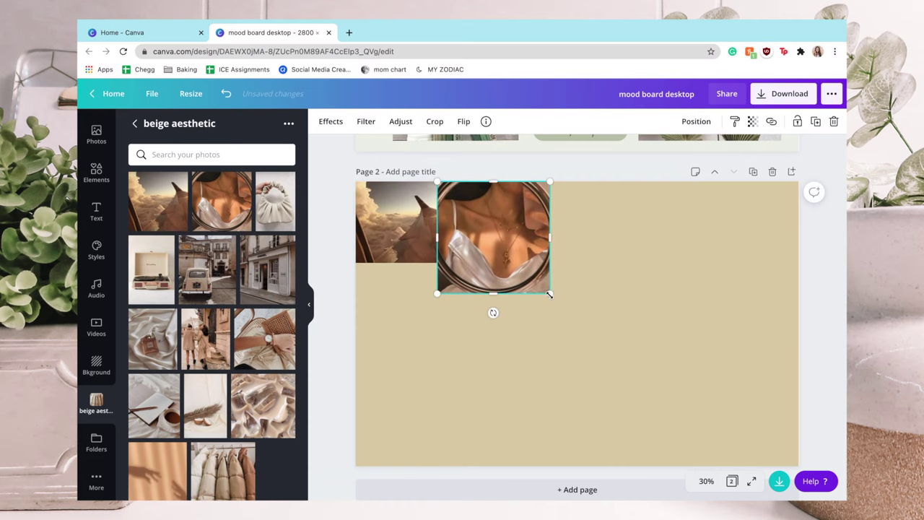
{"action": "left_click_drag", "start_coordinate": [550, 294], "coordinate": [553, 297]}
{"action": "left_click", "coordinate": [444, 350]}
{"action": "left_click", "coordinate": [275, 202]}
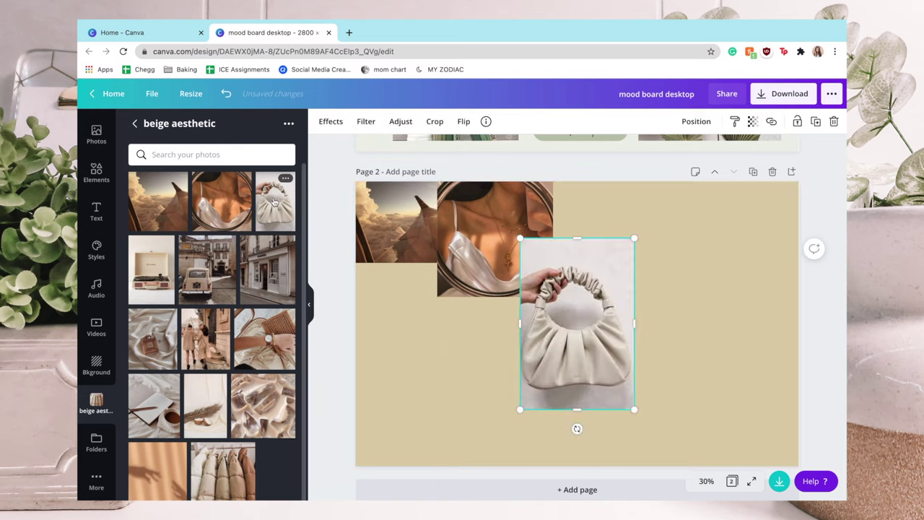
{"action": "left_click_drag", "start_coordinate": [520, 411], "coordinate": [781, 259]}
{"action": "left_click", "coordinate": [821, 332]}
{"action": "left_click", "coordinate": [827, 290]}
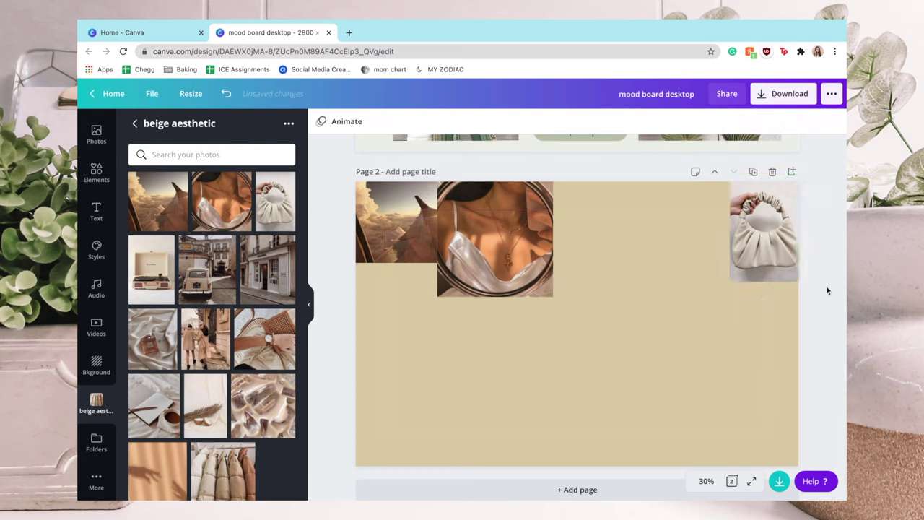
Step: Add a cropped, shrunk record-player photo bottom-left, then the car and Chanel storefront photos
{"action": "left_click", "coordinate": [152, 269]}
{"action": "left_click_drag", "start_coordinate": [557, 342], "coordinate": [382, 429]}
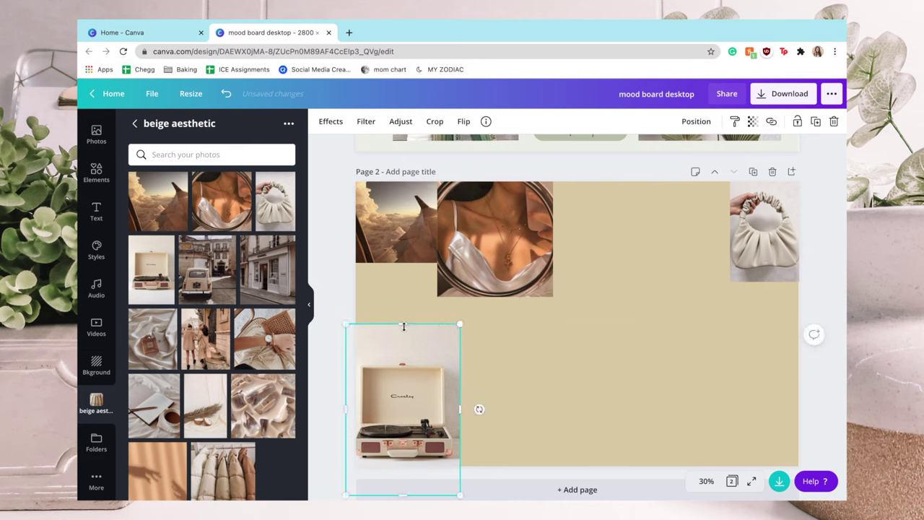
{"action": "left_click_drag", "start_coordinate": [403, 326], "coordinate": [404, 356]}
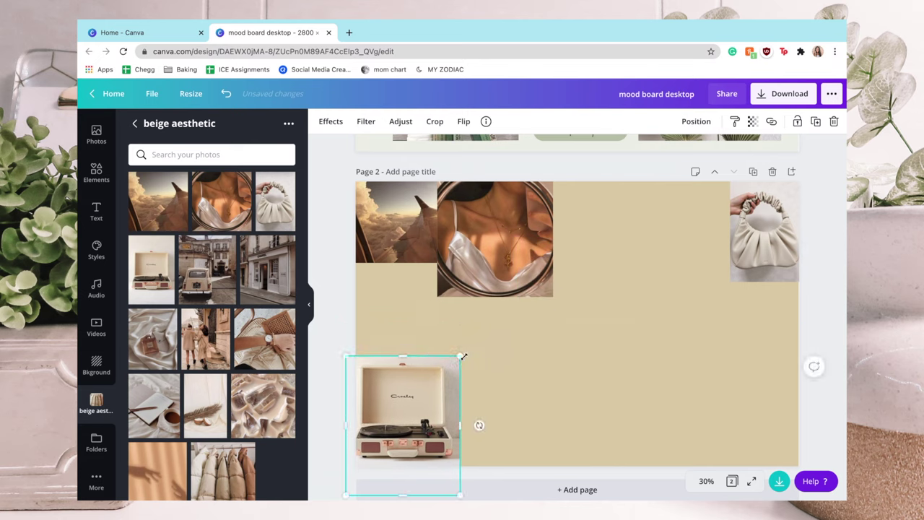
{"action": "left_click_drag", "start_coordinate": [463, 356], "coordinate": [449, 379]}
{"action": "left_click", "coordinate": [340, 364]}
{"action": "left_click_drag", "start_coordinate": [191, 281], "coordinate": [577, 414]}
{"action": "left_click", "coordinate": [283, 268]}
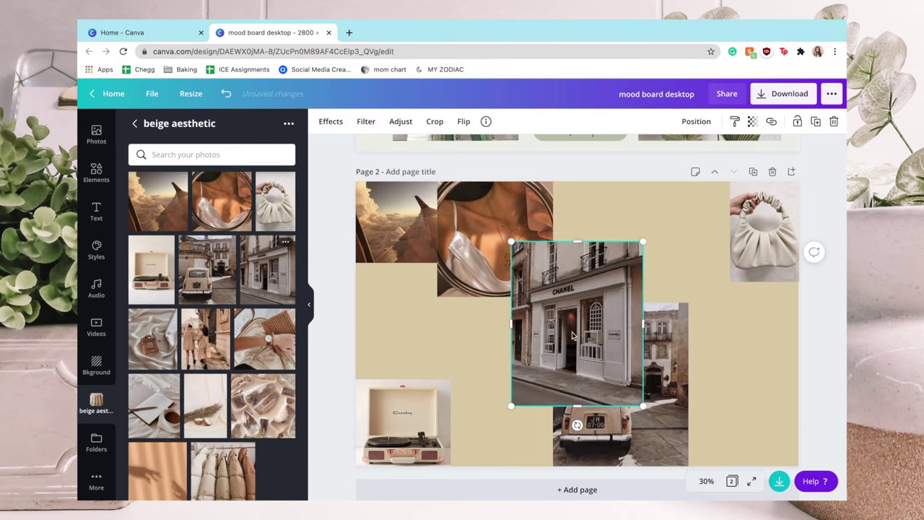
Step: Move the Chanel photo beside the handbag and add the perfume and cropped couple-with-umbrella photos
{"action": "left_click_drag", "start_coordinate": [512, 403], "coordinate": [599, 321]}
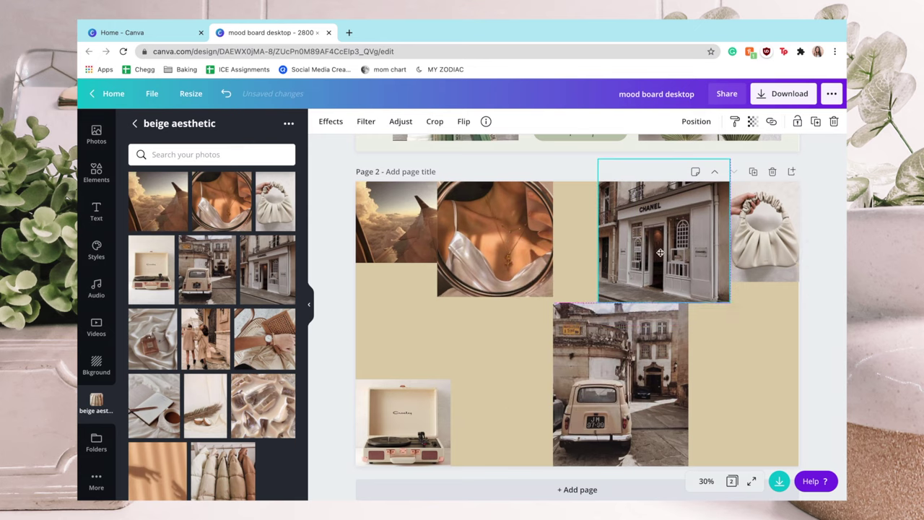
{"action": "left_click", "coordinate": [152, 338]}
{"action": "left_click_drag", "start_coordinate": [558, 287], "coordinate": [498, 392]}
{"action": "left_click", "coordinate": [207, 337]}
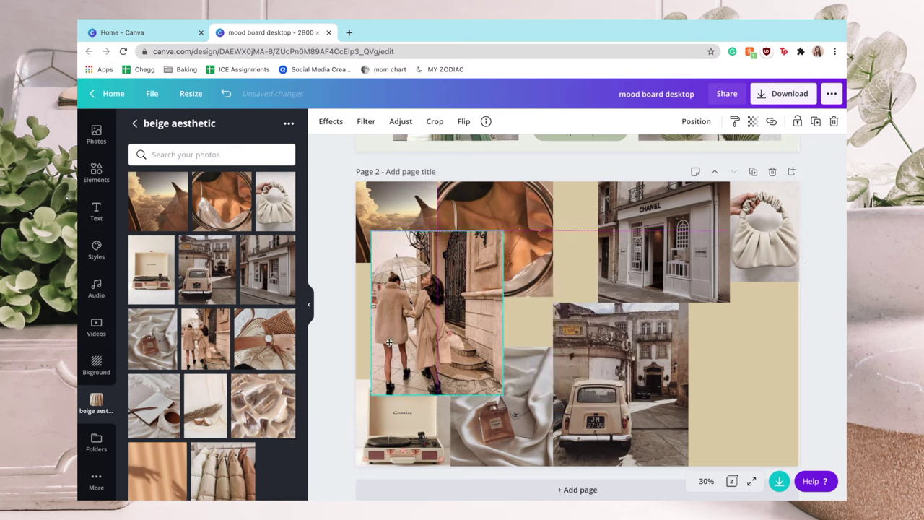
{"action": "left_click_drag", "start_coordinate": [433, 303], "coordinate": [422, 298]}
{"action": "left_click_drag", "start_coordinate": [491, 212], "coordinate": [459, 259]}
{"action": "left_click_drag", "start_coordinate": [408, 382], "coordinate": [408, 368]}
{"action": "double_click", "coordinate": [408, 347]}
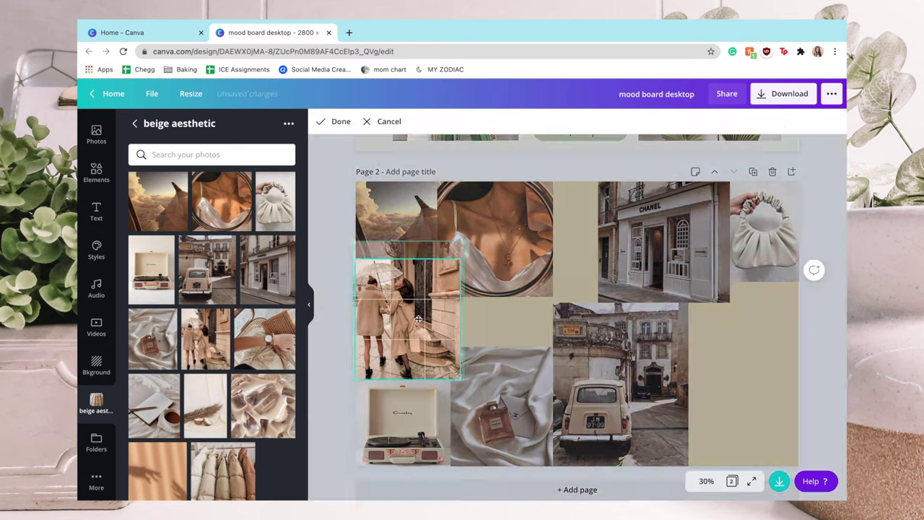
{"action": "key", "text": "Escape"}
Step: Add the watch photo at bottom right and the notebook-and-coffee photo left of centre
{"action": "left_click", "coordinate": [263, 337]}
{"action": "left_click_drag", "start_coordinate": [589, 322], "coordinate": [706, 387]}
{"action": "left_click_drag", "start_coordinate": [613, 308], "coordinate": [688, 355]}
{"action": "left_click", "coordinate": [154, 400]}
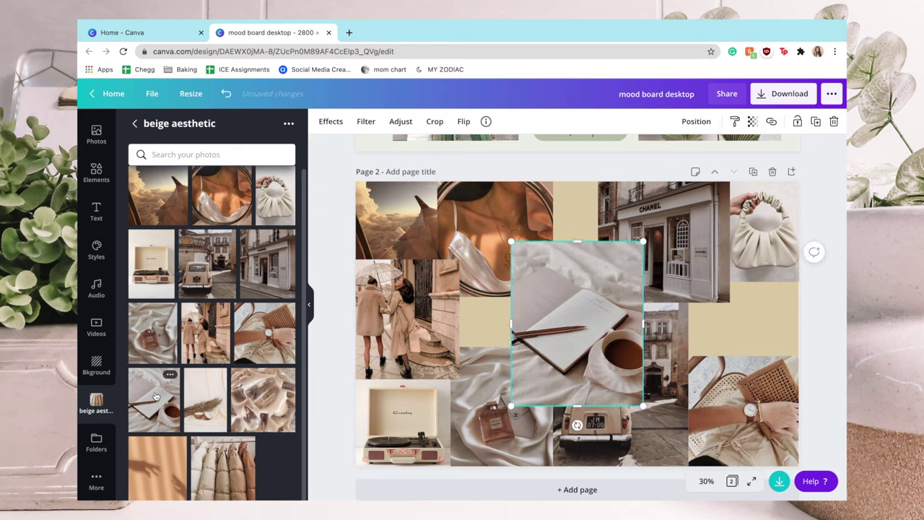
{"action": "double_click", "coordinate": [548, 303]}
{"action": "key", "text": "Escape"}
{"action": "left_click_drag", "start_coordinate": [549, 287], "coordinate": [528, 311]}
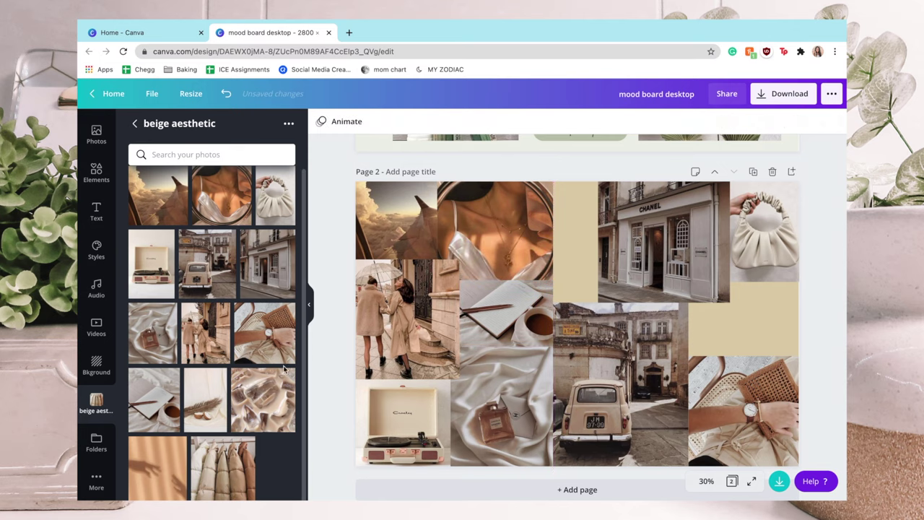
Step: Add the pampas and puffer-jacket photos at top right, then nudge the handbag up and undo it
{"action": "left_click", "coordinate": [205, 401]}
{"action": "double_click", "coordinate": [592, 238]}
{"action": "left_click", "coordinate": [330, 333]}
{"action": "left_click_drag", "start_coordinate": [223, 470], "coordinate": [751, 283]}
{"action": "left_click_drag", "start_coordinate": [833, 205], "coordinate": [798, 237]}
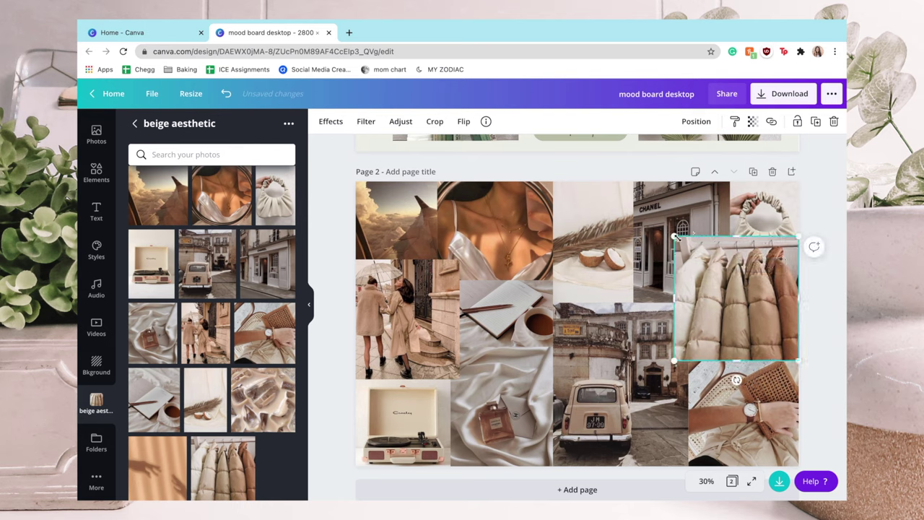
{"action": "left_click_drag", "start_coordinate": [691, 248], "coordinate": [705, 262]}
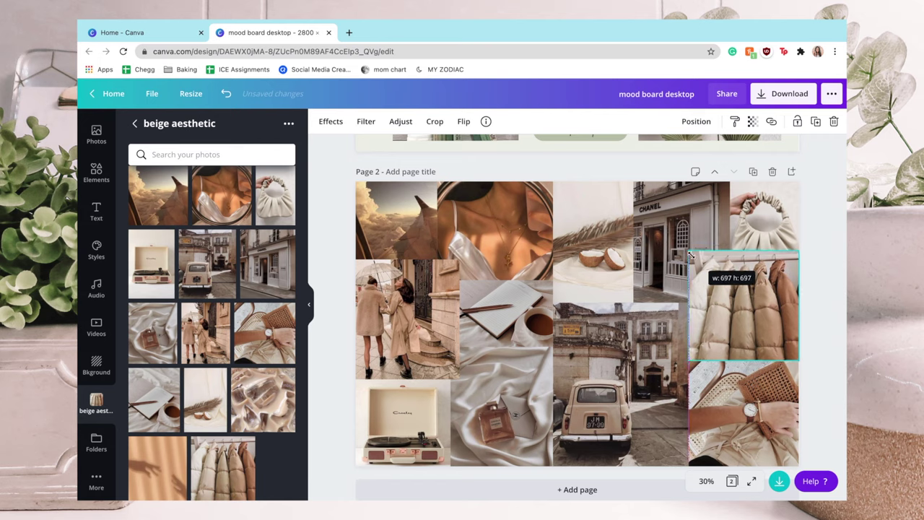
{"action": "left_click", "coordinate": [769, 218]}
{"action": "key", "text": "Up"}
{"action": "key", "text": "Up"}
{"action": "key", "text": "Up"}
{"action": "key", "text": "Up"}
{"action": "key", "text": "Up"}
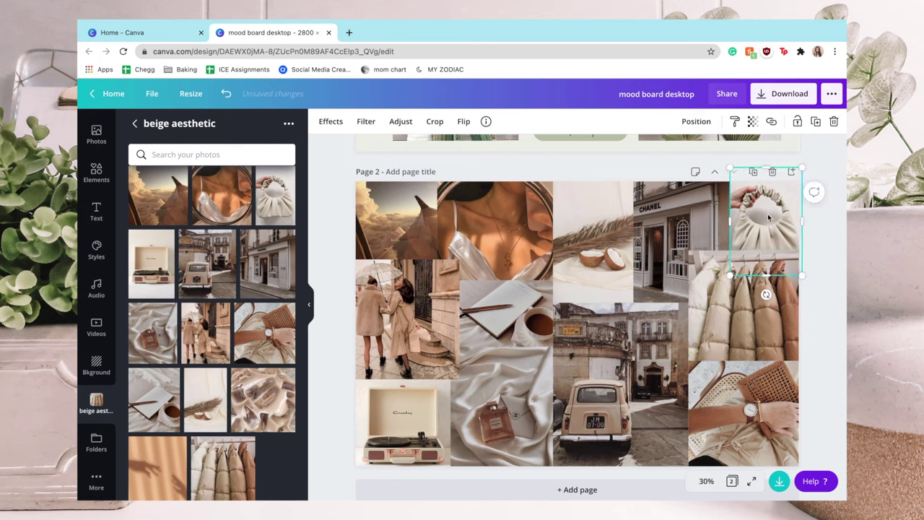
{"action": "key", "text": "ctrl+z"}
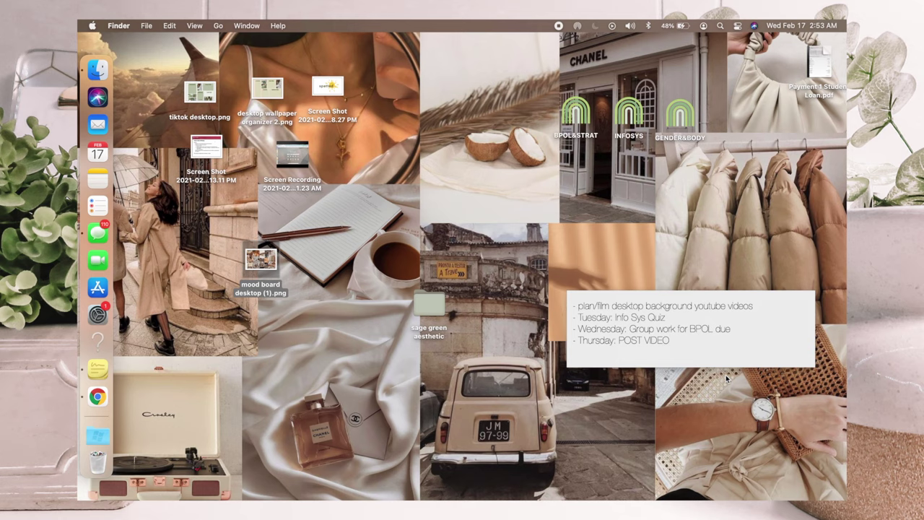
Step: Reposition the sage green aesthetic folder on the beige collage desktop
{"action": "left_click_drag", "start_coordinate": [727, 379], "coordinate": [788, 144]}
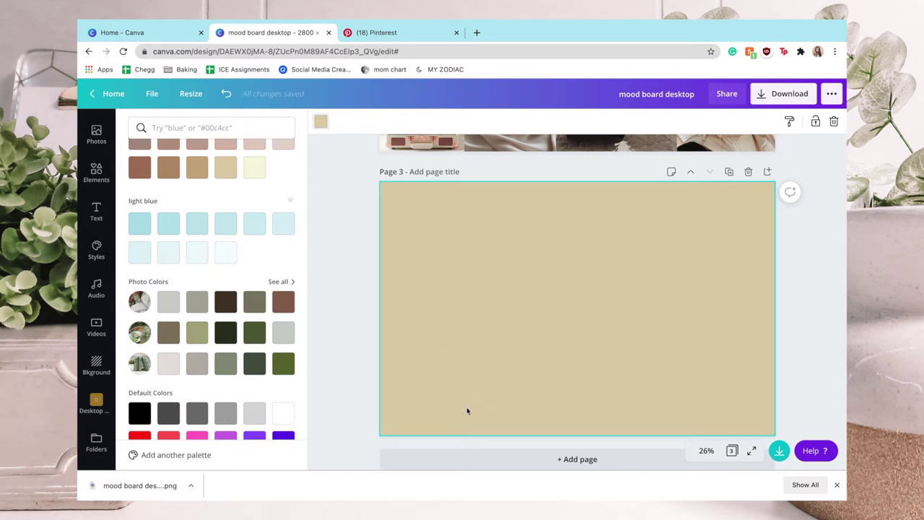
Step: Give page 3 a #b0e0e6 light blue background and bring up the Elements library
{"action": "left_click", "coordinate": [137, 232]}
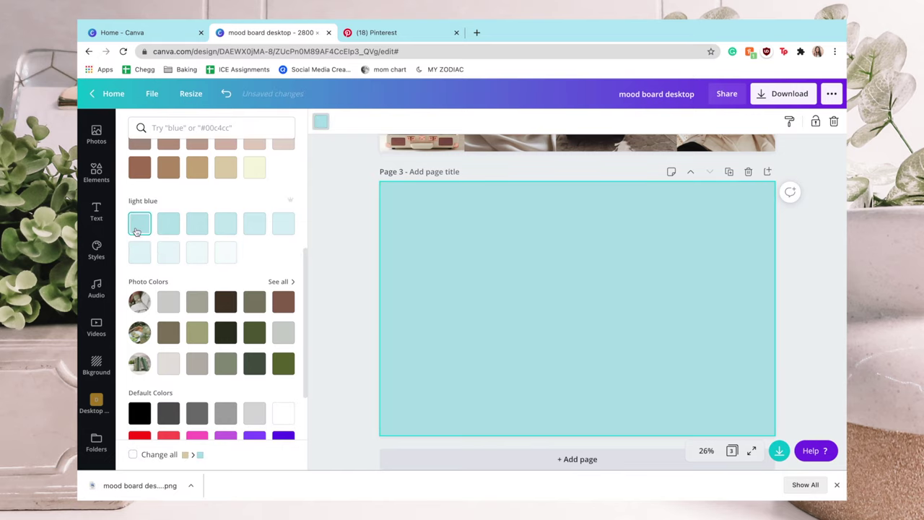
{"action": "left_click", "coordinate": [346, 265]}
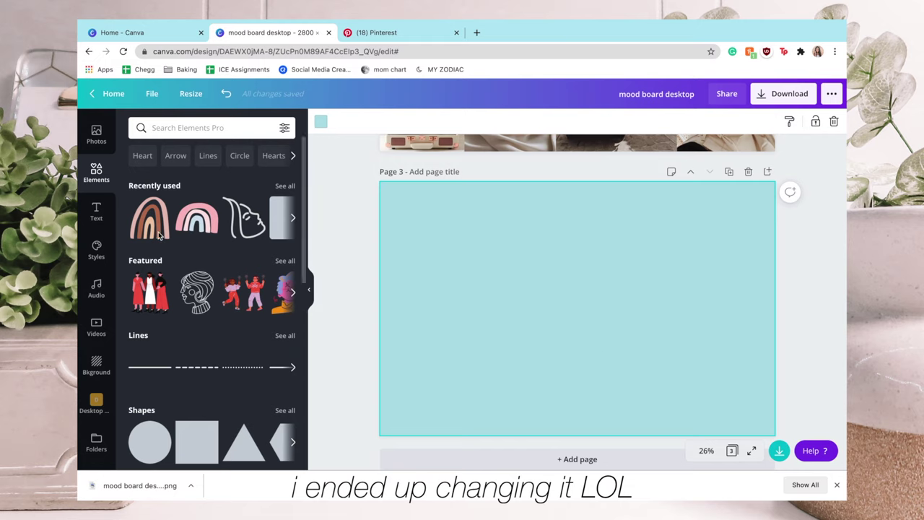
Step: Search Elements for 'rainbow', add the pastel pink rainbow, enlarge it and move it lower
{"action": "left_click", "coordinate": [198, 128]}
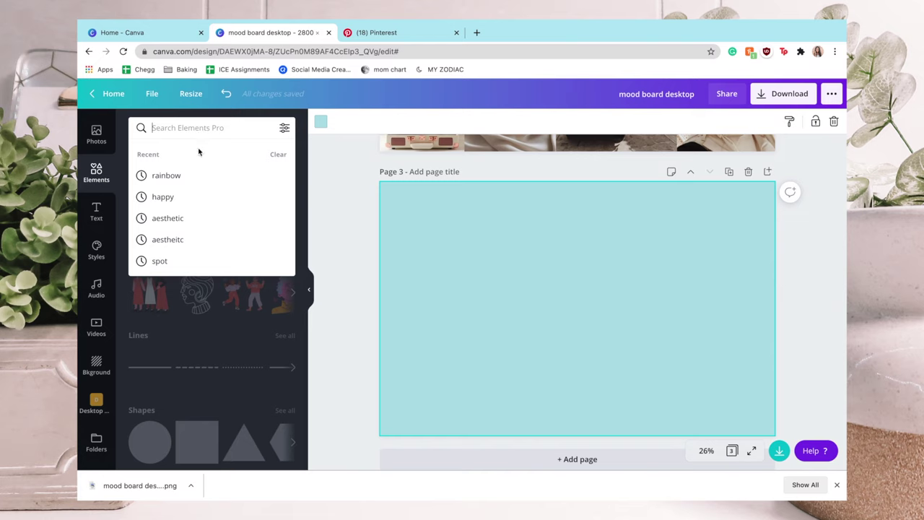
{"action": "left_click", "coordinate": [190, 177]}
{"action": "scroll", "coordinate": [253, 273], "scroll_direction": "down", "scroll_amount": 3}
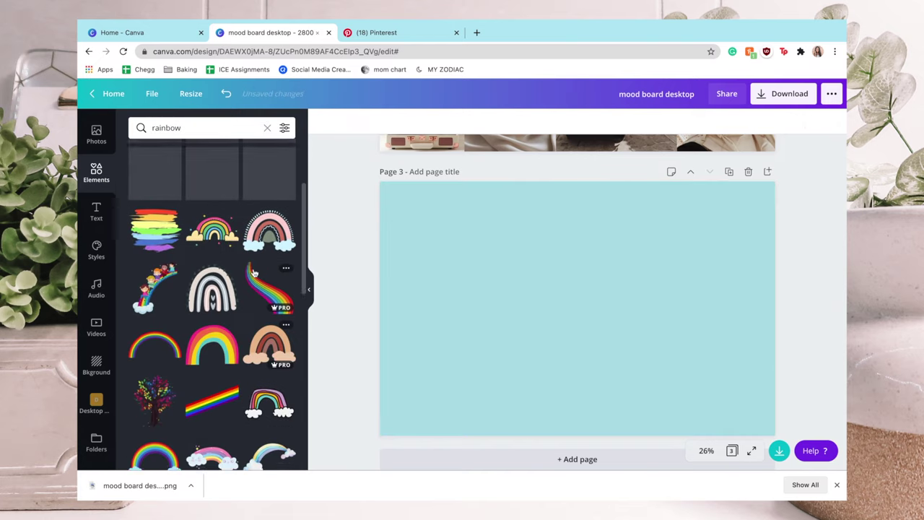
{"action": "scroll", "coordinate": [253, 273], "scroll_direction": "up", "scroll_amount": 4}
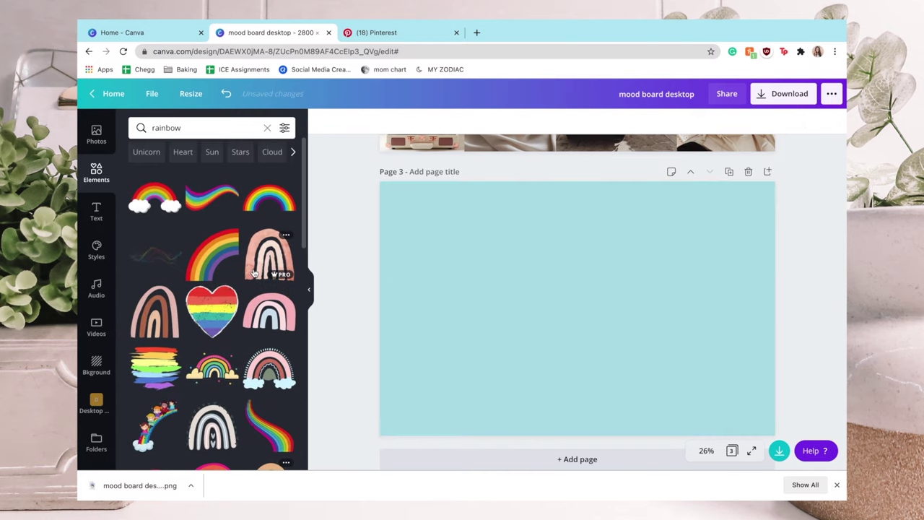
{"action": "left_click", "coordinate": [270, 316]}
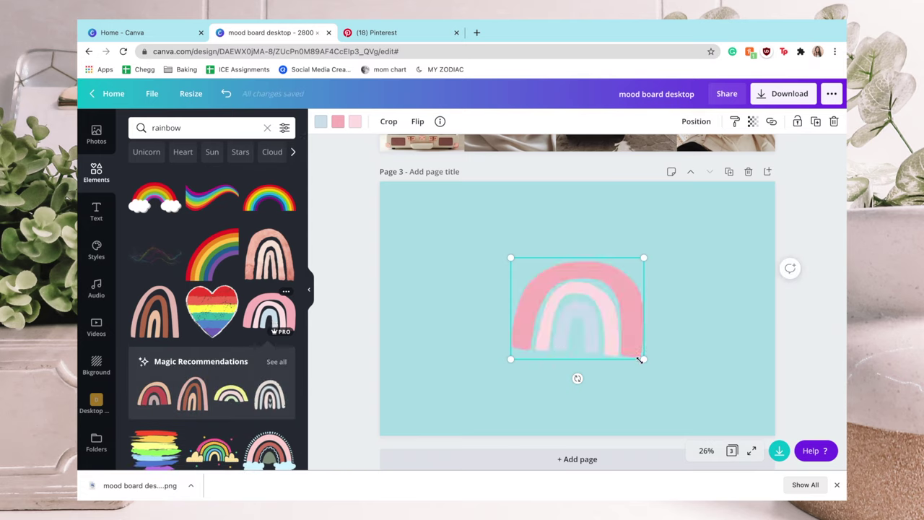
{"action": "left_click_drag", "start_coordinate": [642, 359], "coordinate": [711, 410]}
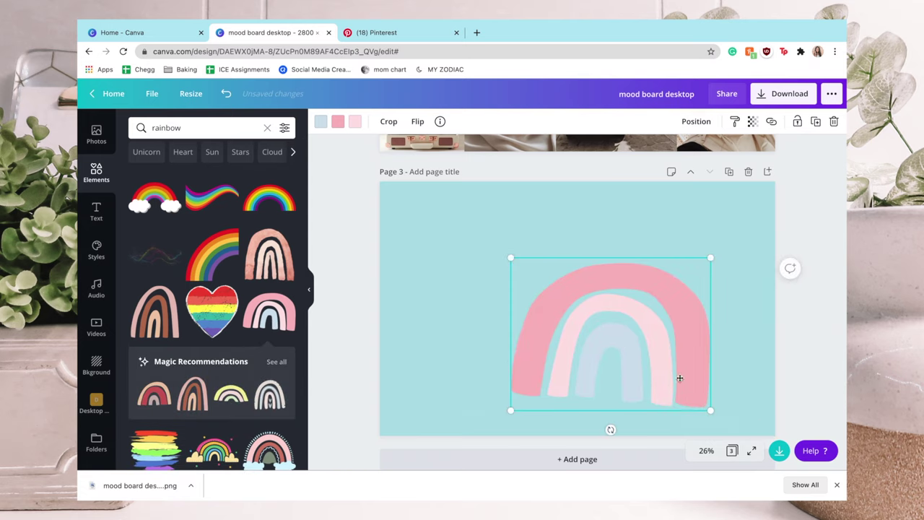
{"action": "left_click_drag", "start_coordinate": [679, 378], "coordinate": [647, 429]}
Step: Recolour the rainbow's pink and inner arcs in white and pale blue
{"action": "left_click", "coordinate": [321, 122]}
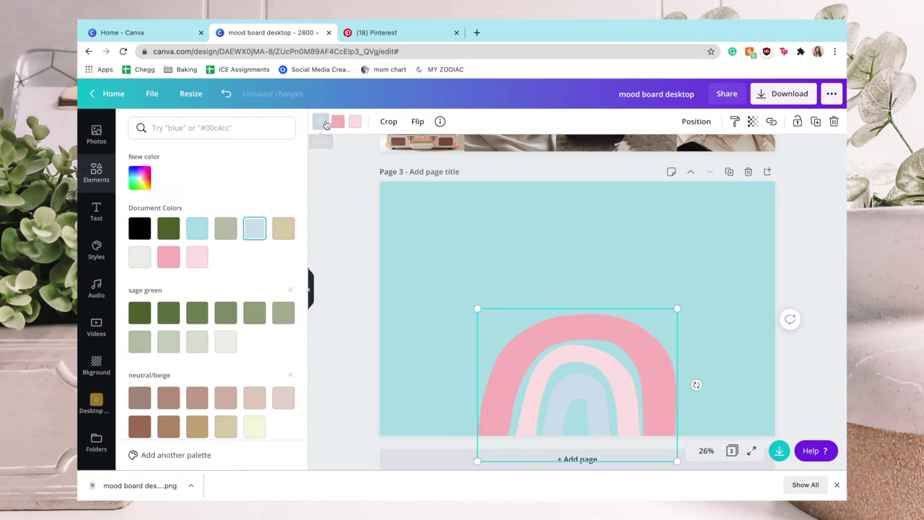
{"action": "scroll", "coordinate": [209, 318], "scroll_direction": "down", "scroll_amount": 3}
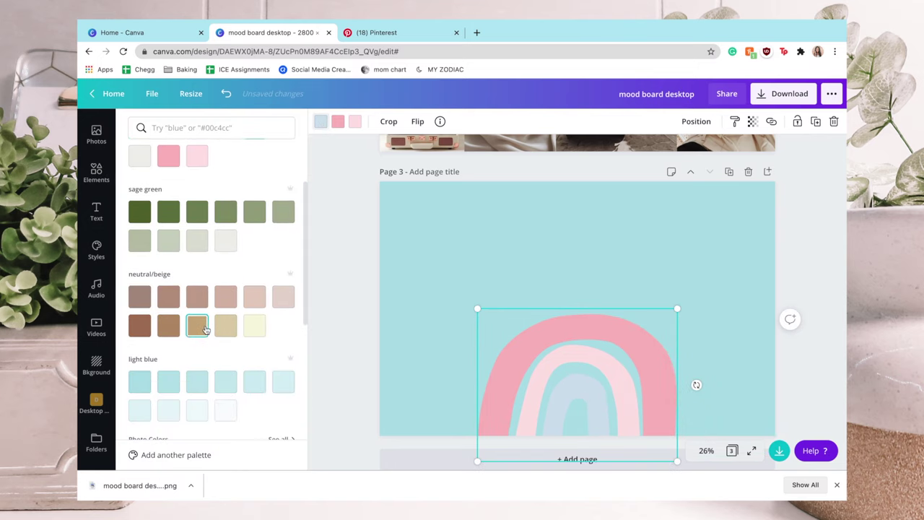
{"action": "scroll", "coordinate": [206, 329], "scroll_direction": "down", "scroll_amount": 3}
{"action": "scroll", "coordinate": [206, 328], "scroll_direction": "up", "scroll_amount": 1}
{"action": "left_click", "coordinate": [224, 352]}
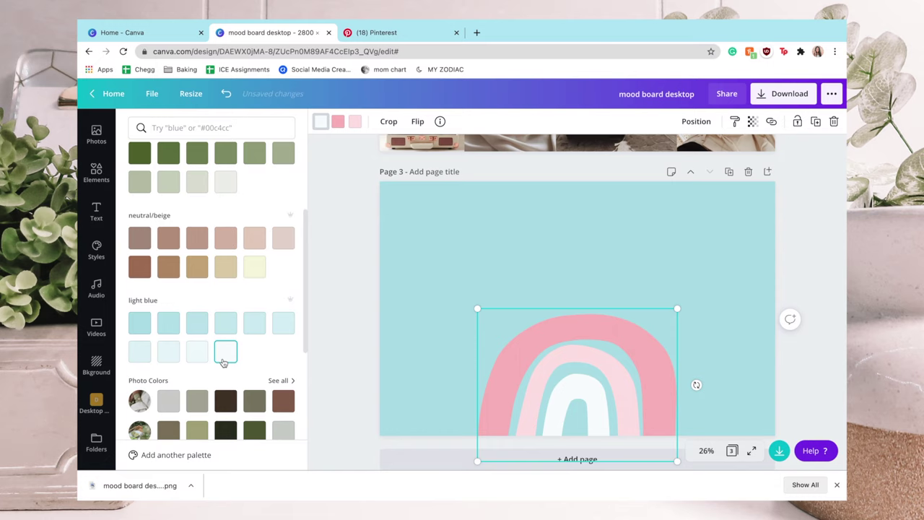
{"action": "left_click", "coordinate": [197, 352]}
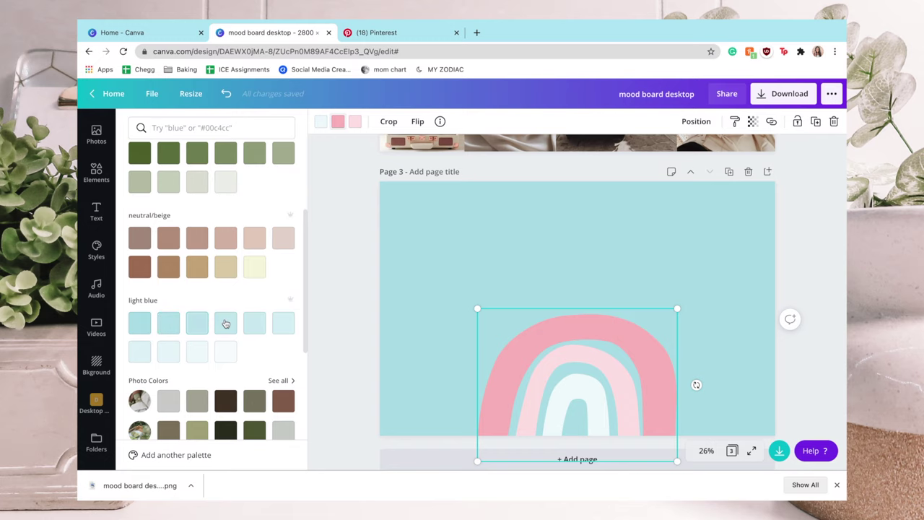
{"action": "left_click", "coordinate": [226, 323]}
{"action": "left_click", "coordinate": [354, 121]}
{"action": "left_click", "coordinate": [140, 352]}
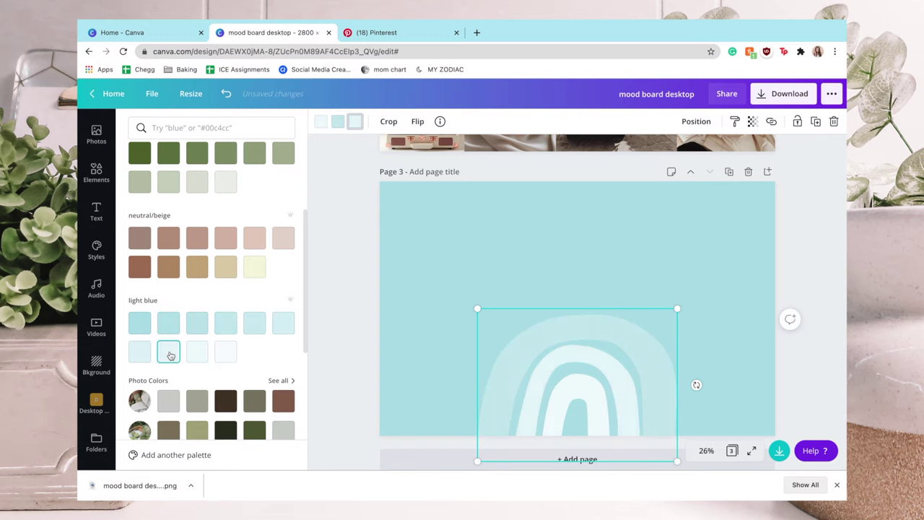
Step: Set the page background to a custom teal and nudge the rainbow slightly higher
{"action": "left_click", "coordinate": [485, 229]}
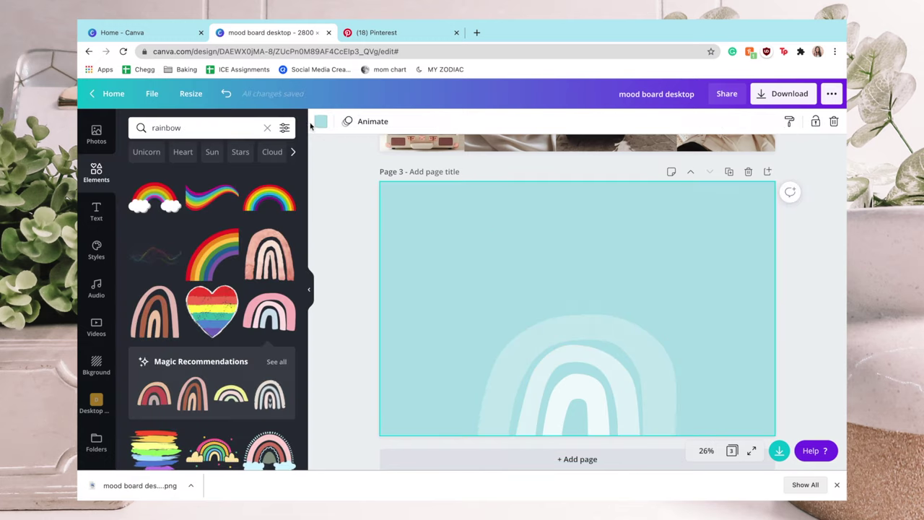
{"action": "left_click", "coordinate": [322, 121]}
{"action": "left_click", "coordinate": [140, 176]}
{"action": "mouse_move", "coordinate": [249, 221]}
{"action": "left_mouse_down"}
{"action": "mouse_move", "coordinate": [276, 246]}
{"action": "mouse_move", "coordinate": [276, 227]}
{"action": "mouse_move", "coordinate": [233, 214]}
{"action": "left_mouse_up"}
{"action": "left_click", "coordinate": [557, 392]}
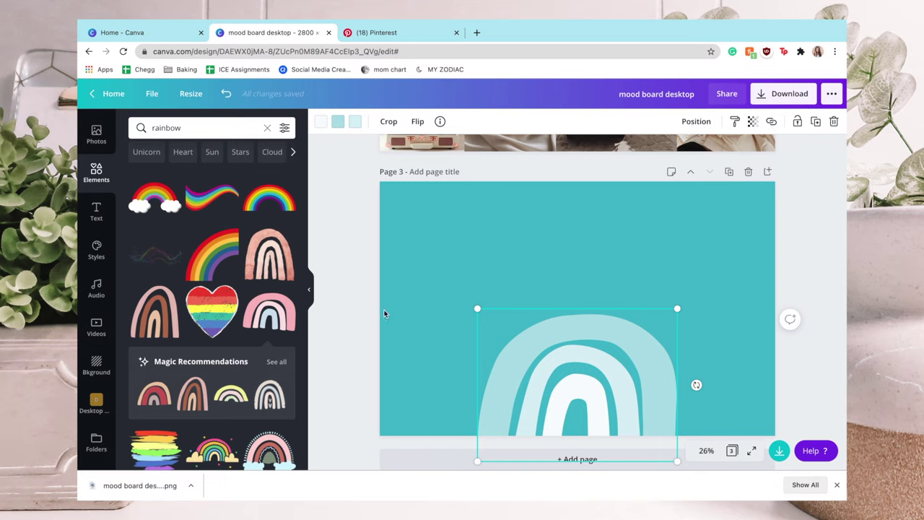
{"action": "left_click", "coordinate": [359, 300]}
{"action": "left_click_drag", "start_coordinate": [598, 407], "coordinate": [599, 402]}
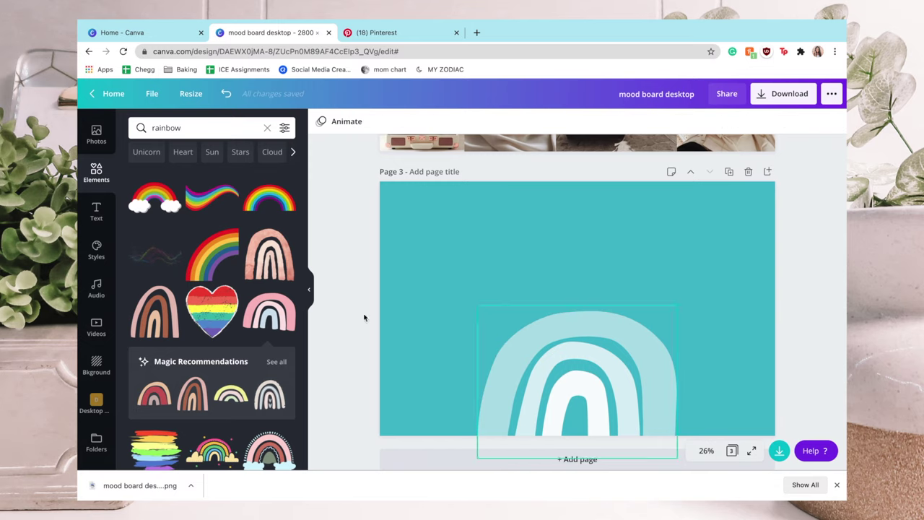
Step: Add a heading text box, clear its placeholder, then delete it again
{"action": "left_click", "coordinate": [96, 210]}
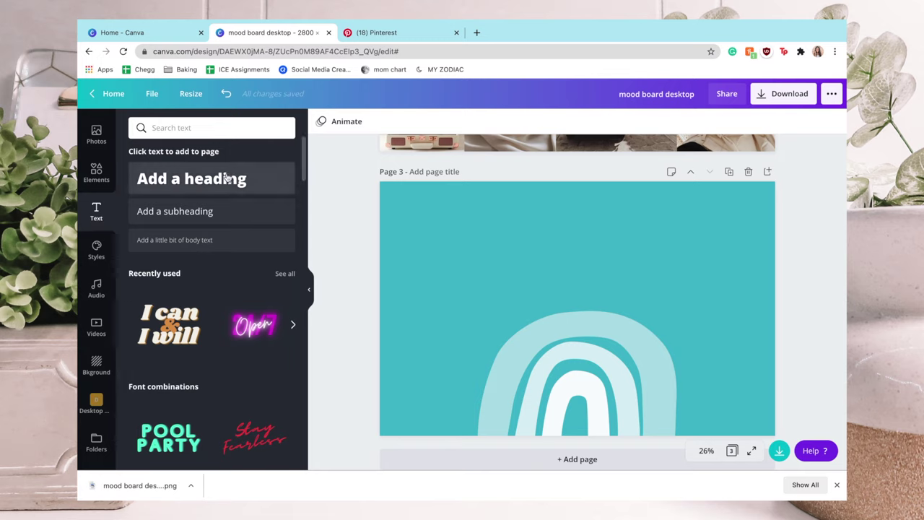
{"action": "left_click", "coordinate": [226, 179]}
{"action": "key", "text": "BackSpace"}
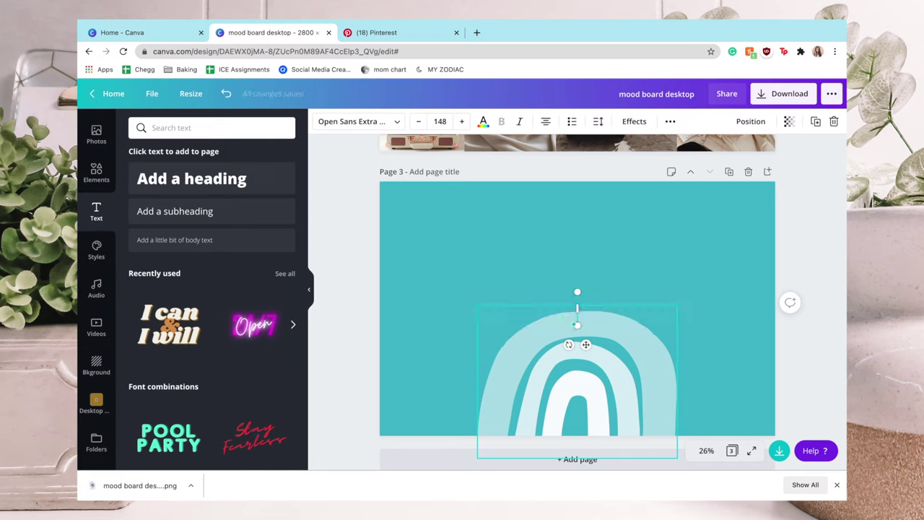
{"action": "left_click_drag", "start_coordinate": [585, 346], "coordinate": [570, 279]}
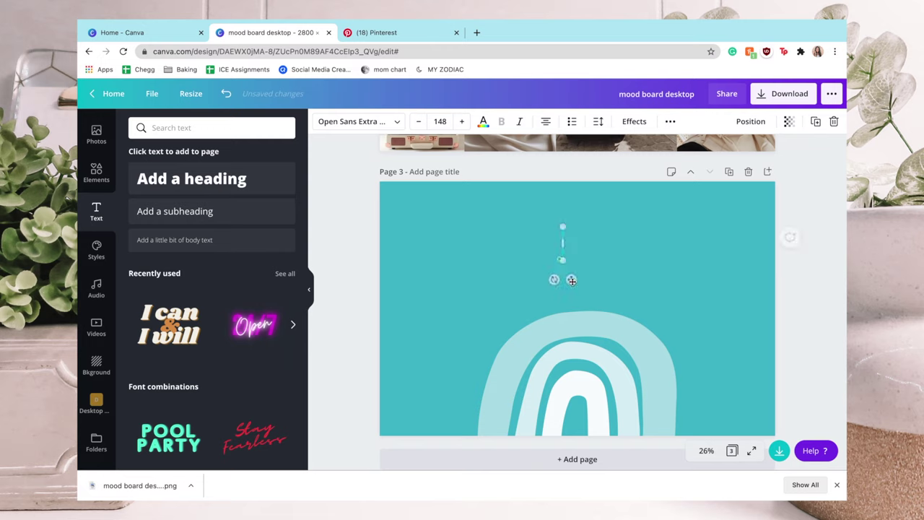
{"action": "left_click", "coordinate": [834, 122]}
{"action": "scroll", "coordinate": [192, 298], "scroll_direction": "down", "scroll_amount": 3}
{"action": "scroll", "coordinate": [171, 324], "scroll_direction": "up", "scroll_amount": 2}
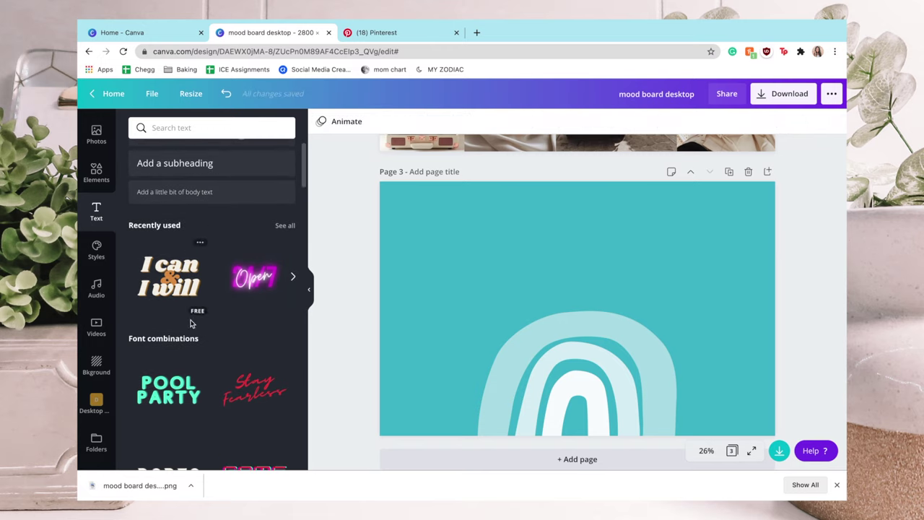
Step: Add the 'I can & I will' text design from Recently used and move it higher
{"action": "left_click", "coordinate": [173, 278]}
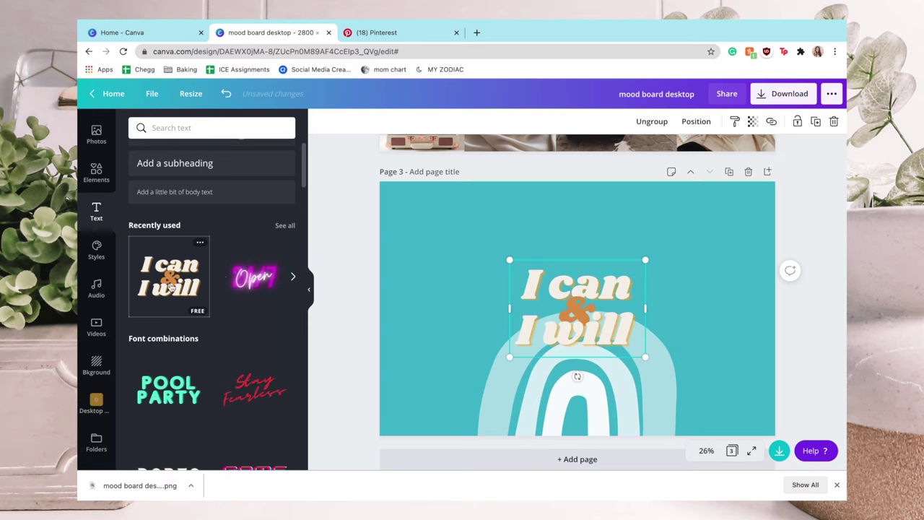
{"action": "left_click_drag", "start_coordinate": [562, 343], "coordinate": [562, 284]}
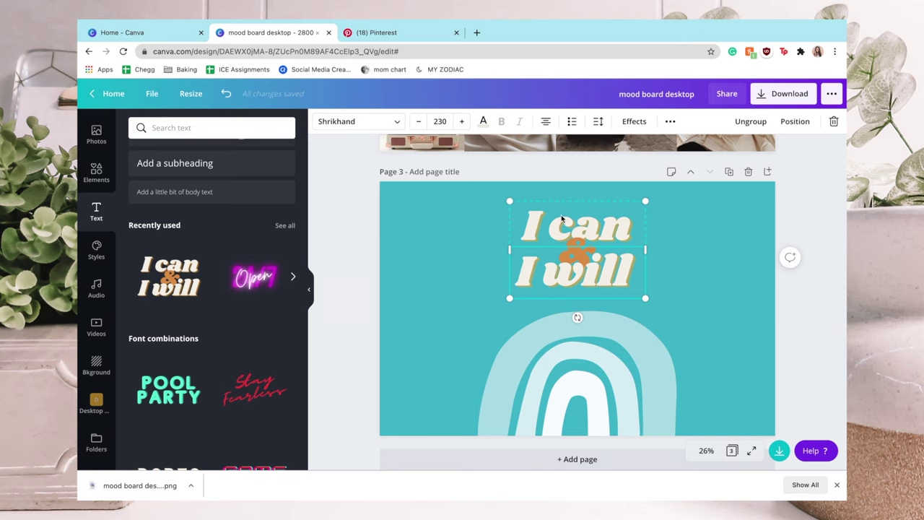
{"action": "left_click", "coordinate": [643, 238]}
{"action": "left_click", "coordinate": [607, 242]}
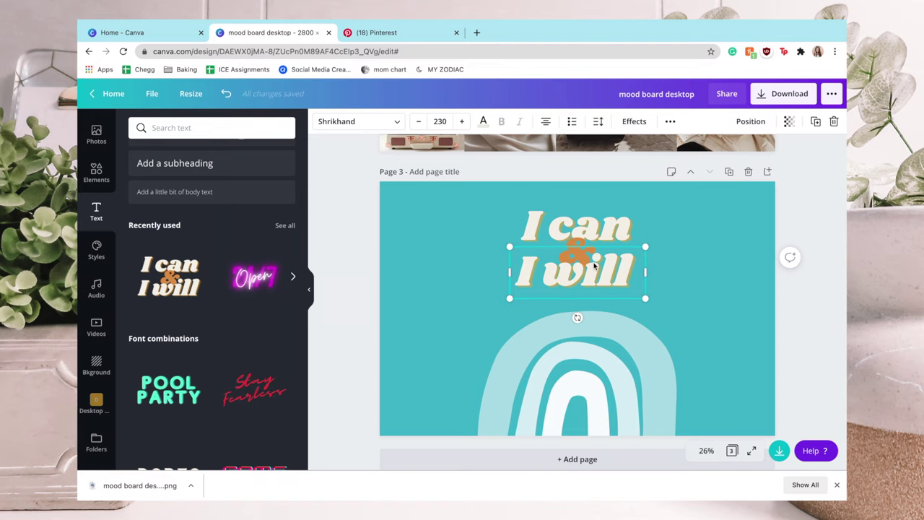
{"action": "left_click", "coordinate": [675, 212]}
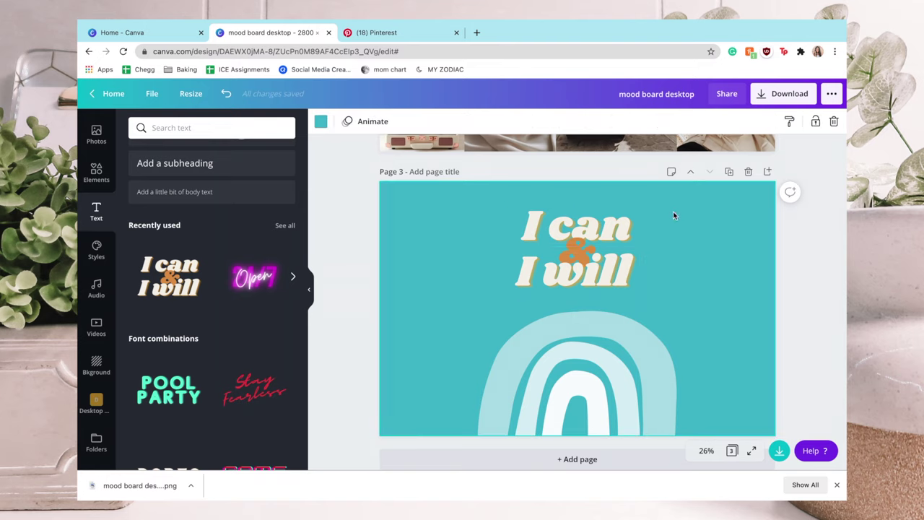
{"action": "left_click", "coordinate": [616, 226]}
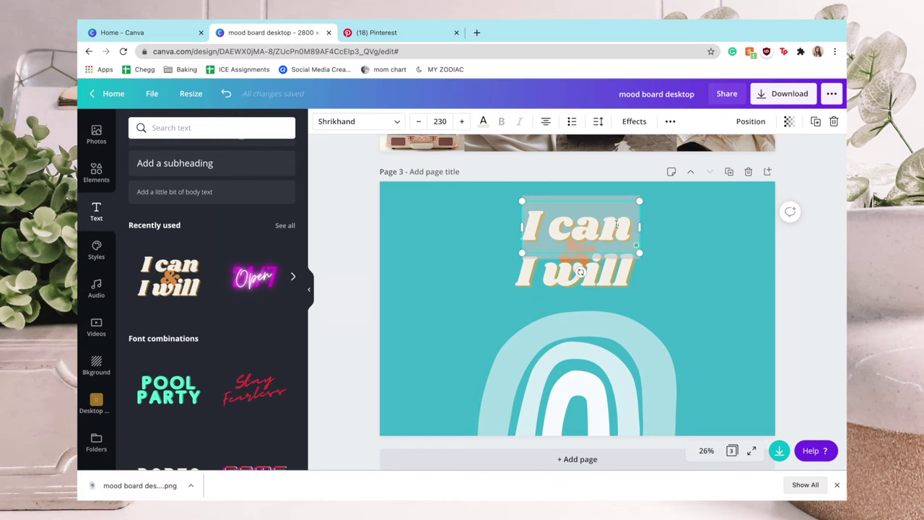
Step: Rewrite the lines as 'good vibes' and 'good life', widening and centring them
{"action": "type", "text": "good"}
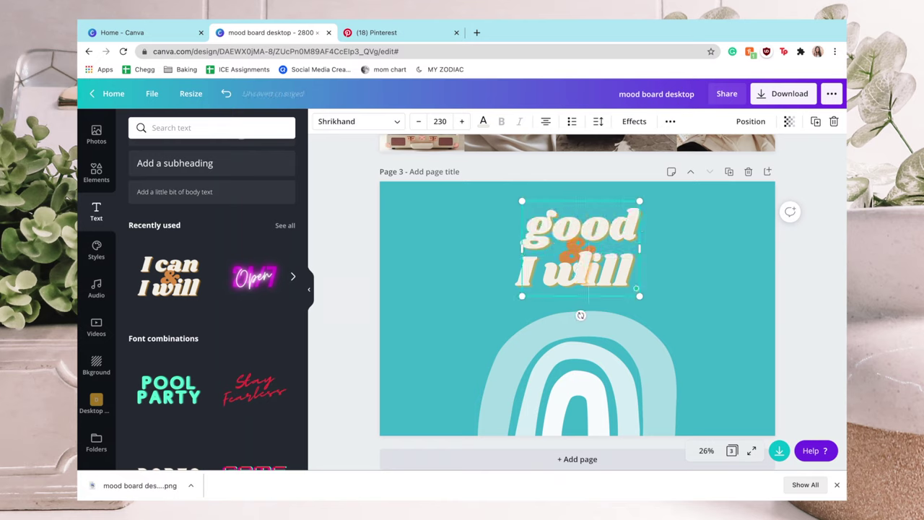
{"action": "left_click_drag", "start_coordinate": [641, 228], "coordinate": [764, 253]}
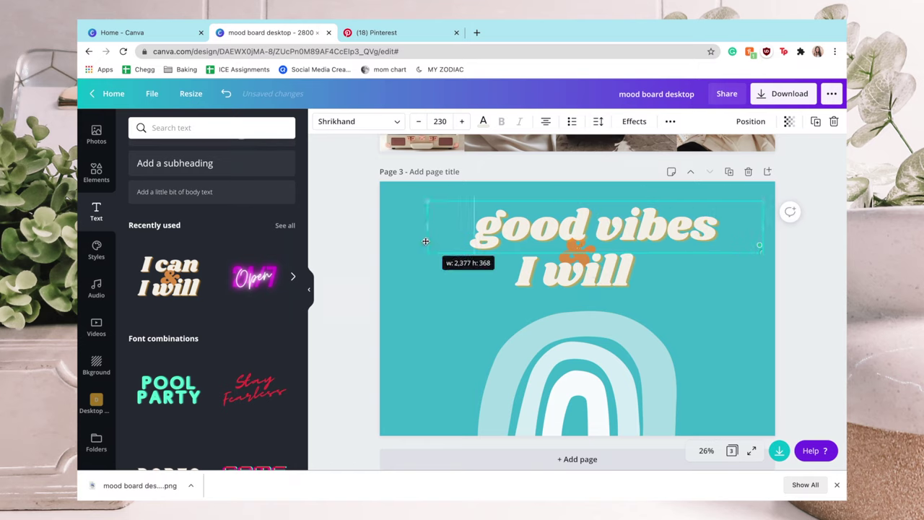
{"action": "triple_click", "coordinate": [546, 277]}
{"action": "type", "text": "good life"}
{"action": "left_click_drag", "start_coordinate": [642, 292], "coordinate": [734, 296]}
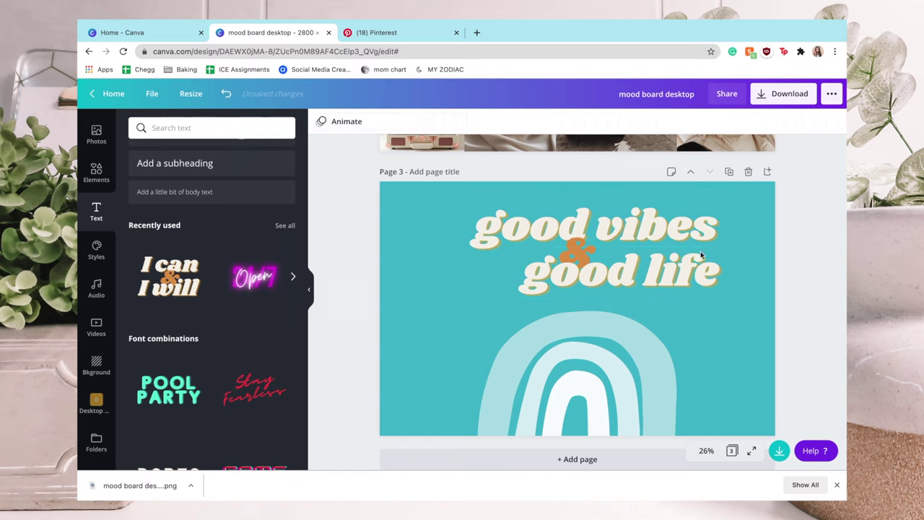
{"action": "left_click_drag", "start_coordinate": [642, 286], "coordinate": [600, 290]}
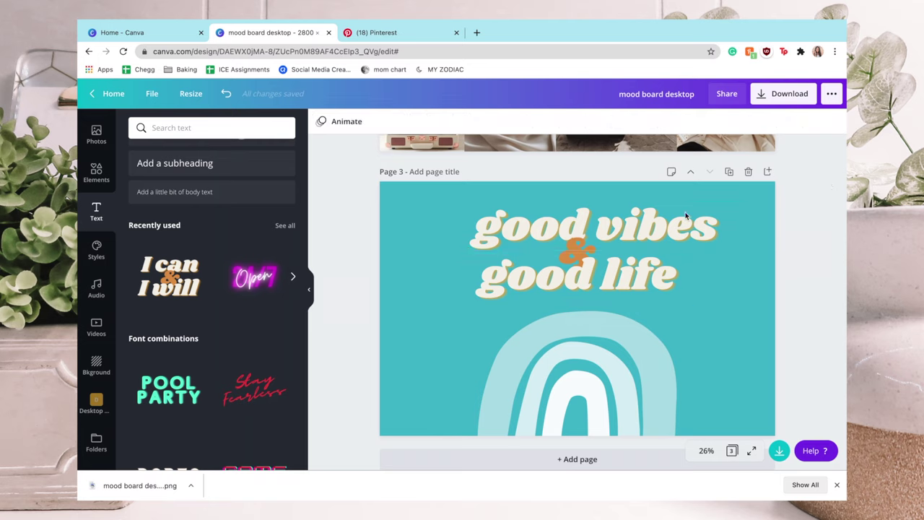
{"action": "left_click_drag", "start_coordinate": [668, 229], "coordinate": [649, 233]}
{"action": "left_click", "coordinate": [586, 251]}
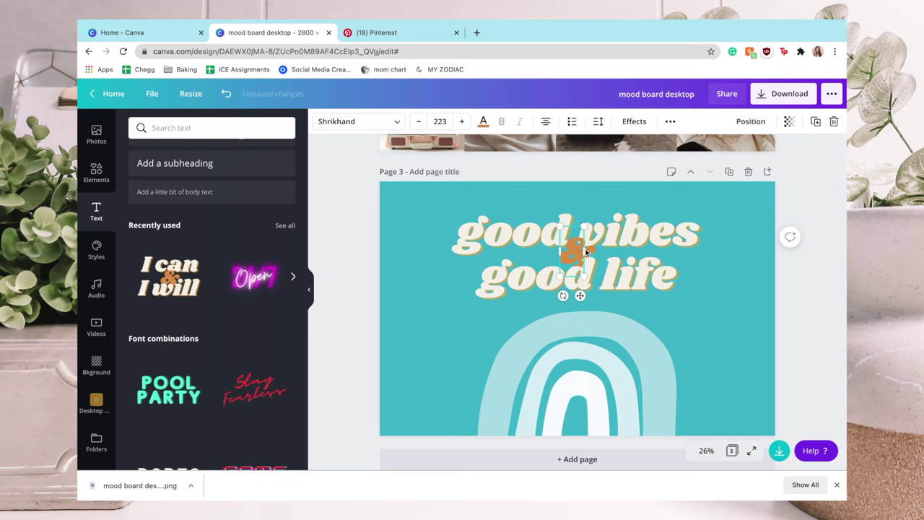
Step: Try gold and other colours on the ampersand, settling on beige
{"action": "left_click", "coordinate": [484, 122]}
{"action": "scroll", "coordinate": [206, 355], "scroll_direction": "down", "scroll_amount": 3}
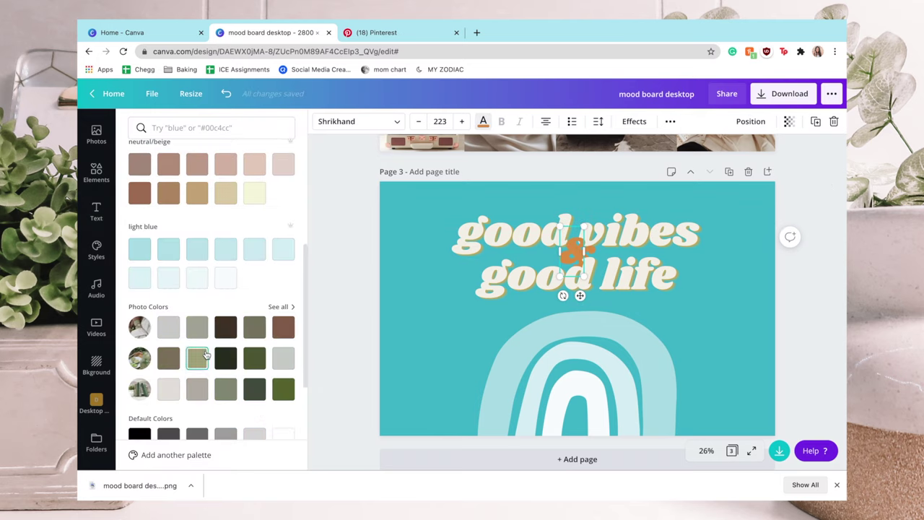
{"action": "scroll", "coordinate": [206, 355], "scroll_direction": "down", "scroll_amount": 3}
{"action": "scroll", "coordinate": [206, 340], "scroll_direction": "up", "scroll_amount": 6}
{"action": "left_click", "coordinate": [197, 313]}
{"action": "left_click", "coordinate": [226, 316]}
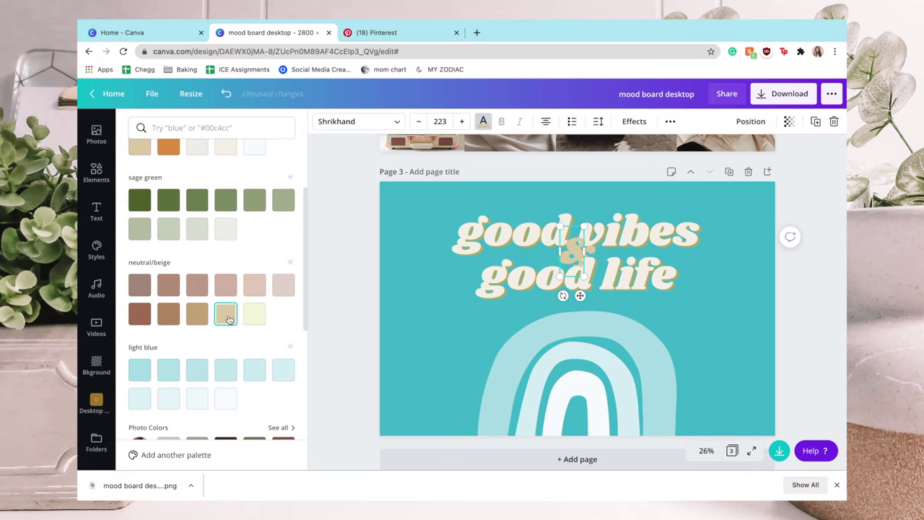
{"action": "left_click", "coordinate": [168, 313]}
{"action": "left_click", "coordinate": [225, 314]}
Step: Change the 'good vibes' text effect shadow to light blue
{"action": "left_click", "coordinate": [505, 232]}
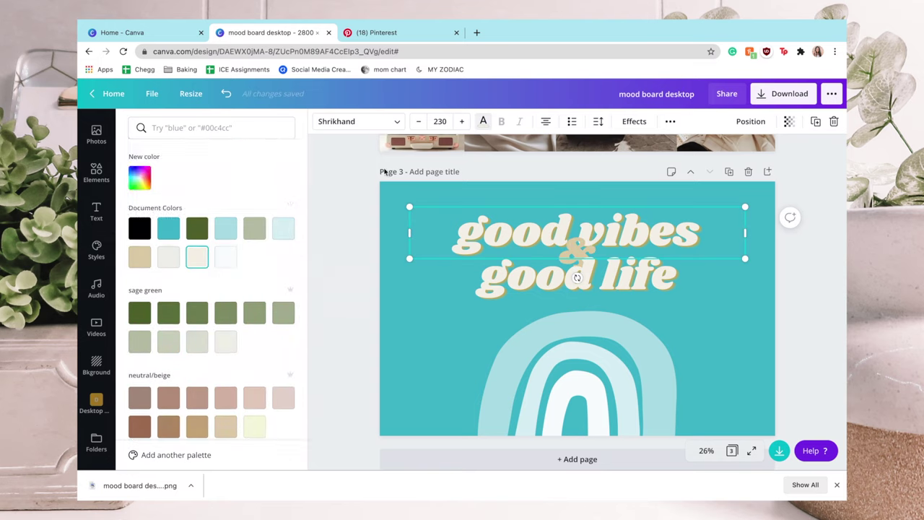
{"action": "scroll", "coordinate": [227, 414], "scroll_direction": "down", "scroll_amount": 3}
{"action": "left_click", "coordinate": [225, 415]}
{"action": "left_click", "coordinate": [634, 122]}
{"action": "left_click", "coordinate": [286, 353]}
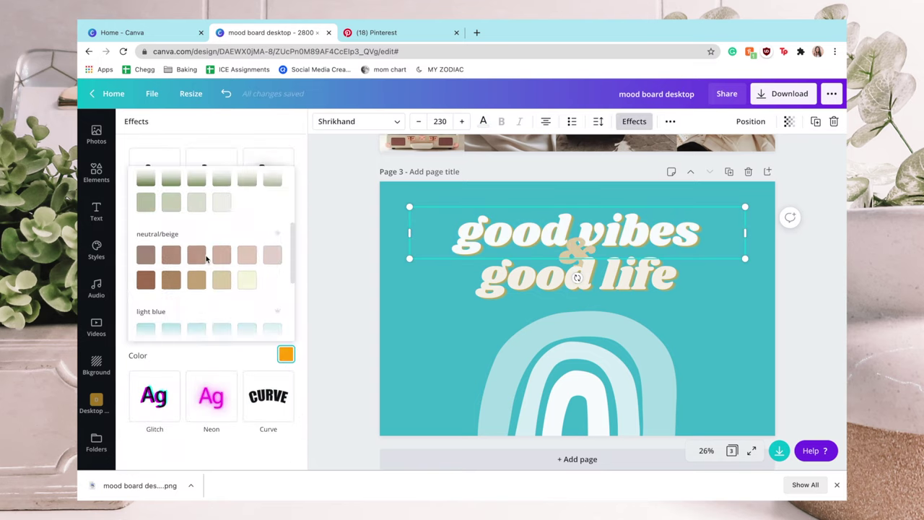
{"action": "scroll", "coordinate": [206, 260], "scroll_direction": "down", "scroll_amount": 2}
{"action": "left_click", "coordinate": [153, 253]}
Step: Give the 'good life' shadow a pale shade and nudge the & up and right
{"action": "left_click", "coordinate": [527, 291]}
{"action": "left_click", "coordinate": [286, 354]}
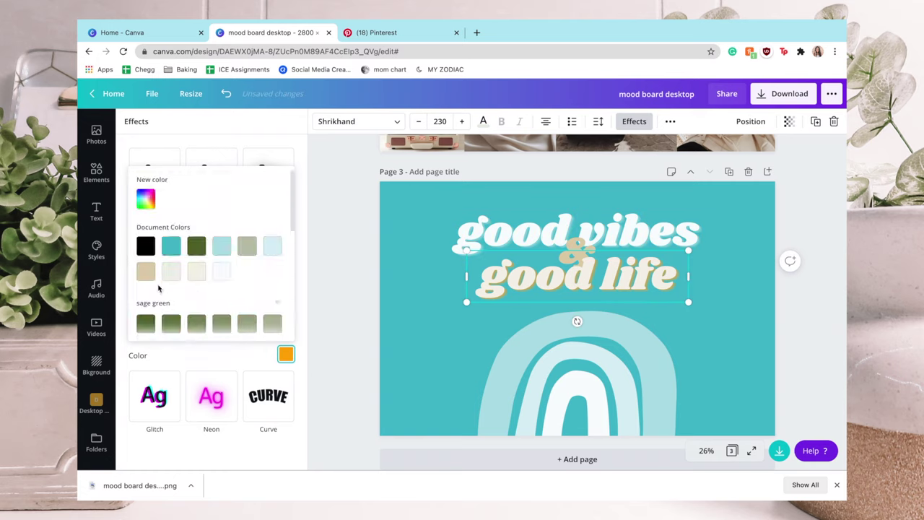
{"action": "scroll", "coordinate": [158, 288], "scroll_direction": "down", "scroll_amount": 2}
{"action": "left_click", "coordinate": [483, 121]}
{"action": "left_click", "coordinate": [225, 256]}
{"action": "left_click", "coordinate": [371, 270]}
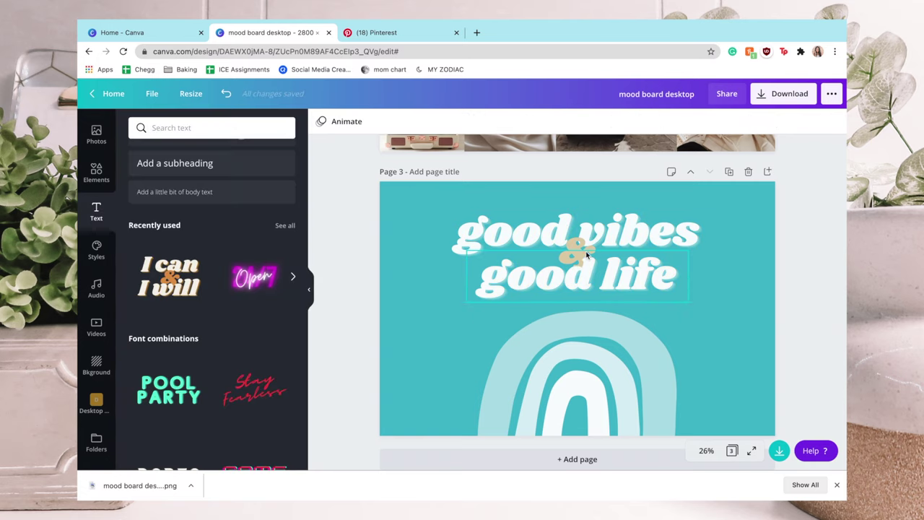
{"action": "left_click_drag", "start_coordinate": [586, 254], "coordinate": [593, 251]}
{"action": "left_click", "coordinate": [371, 223]}
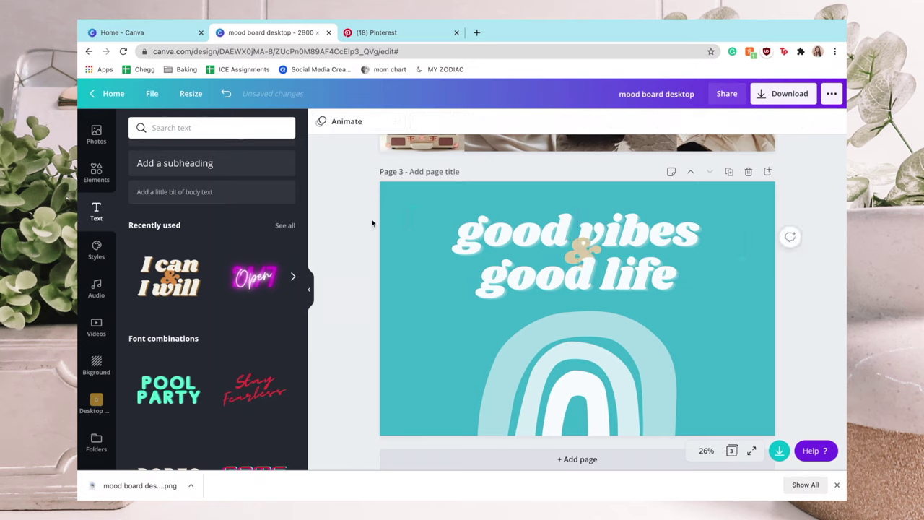
{"action": "left_click", "coordinate": [696, 296]}
Step: Shrink the headline text group and shift the rainbow further right
{"action": "left_click_drag", "start_coordinate": [708, 294], "coordinate": [623, 262]}
{"action": "left_click", "coordinate": [670, 363]}
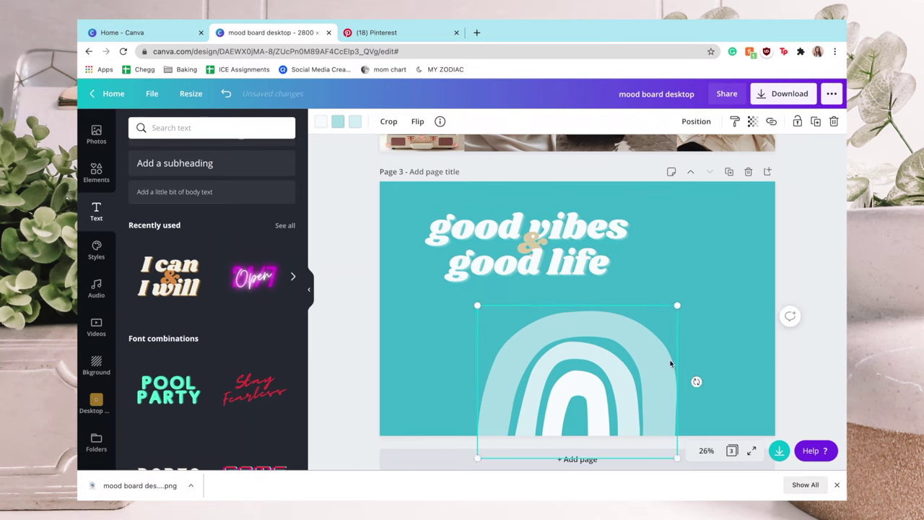
{"action": "left_click_drag", "start_coordinate": [670, 363], "coordinate": [693, 357]}
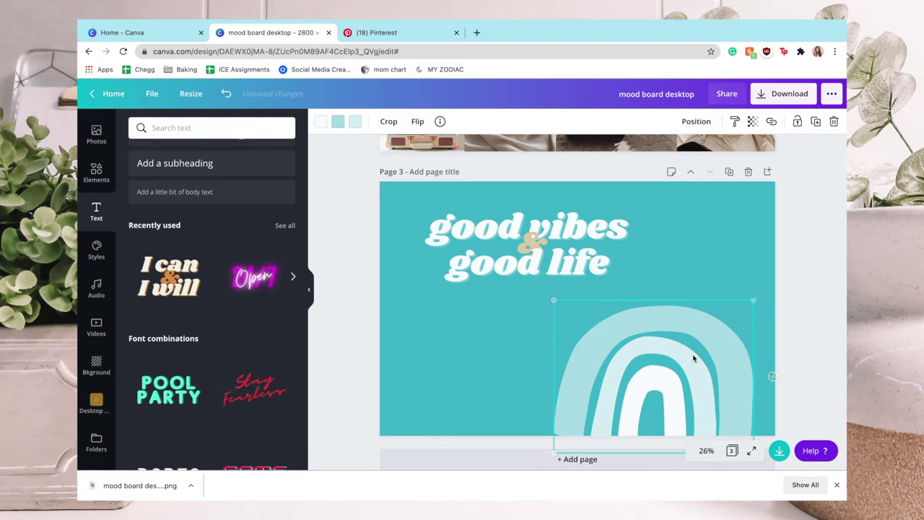
{"action": "left_click", "coordinate": [815, 273]}
Step: Search Elements for 'white sparkle' and add a sparkle graphic to the page
{"action": "left_click", "coordinate": [681, 361]}
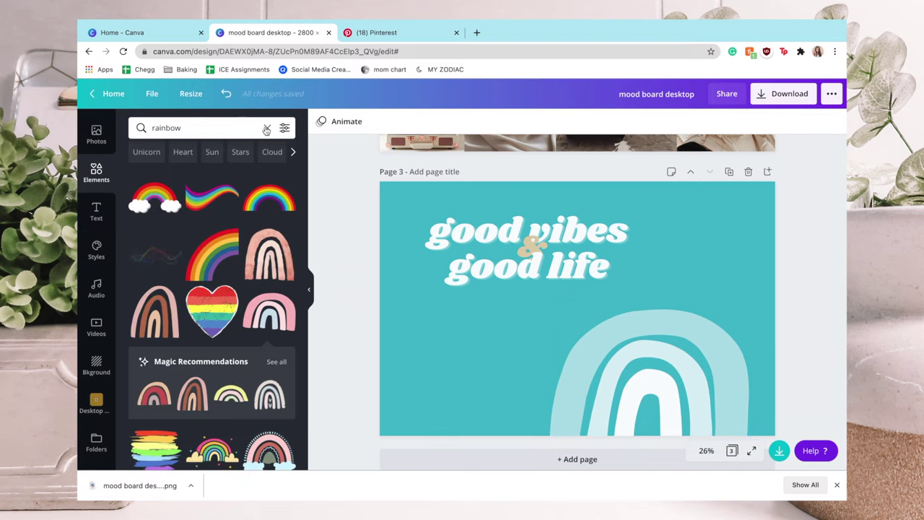
{"action": "left_click", "coordinate": [267, 128]}
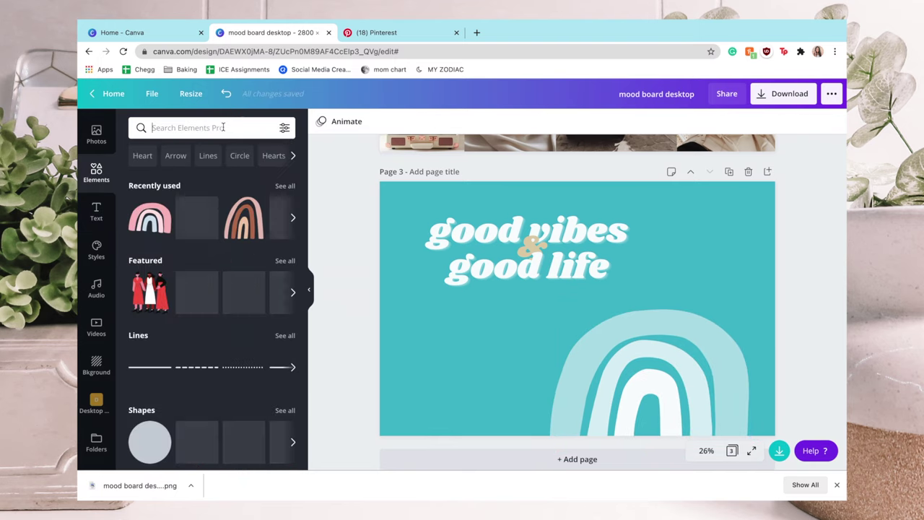
{"action": "type", "text": "spar"}
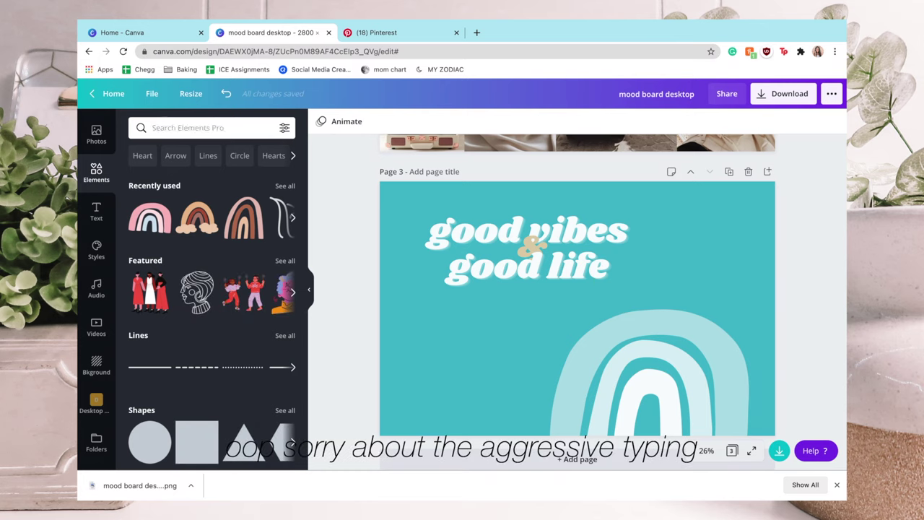
{"action": "type", "text": "white spark"}
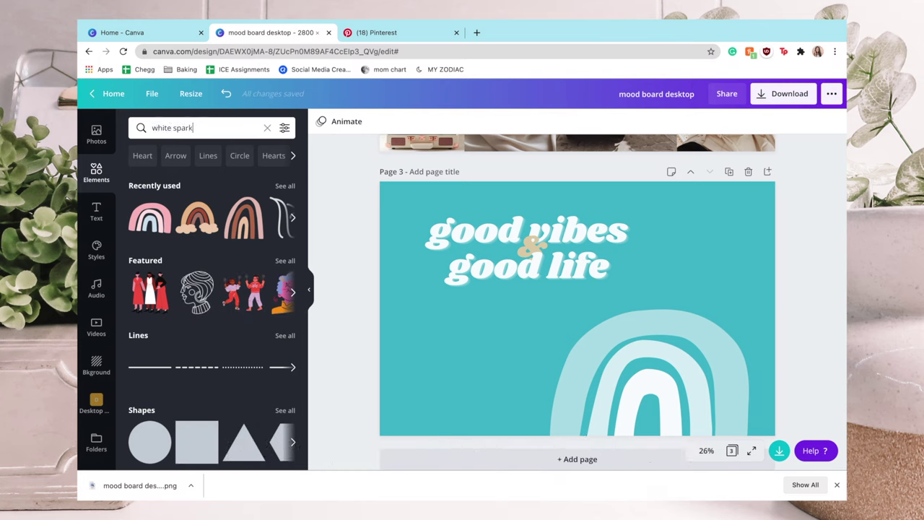
{"action": "type", "text": "le"}
{"action": "key", "text": "Return"}
{"action": "left_click", "coordinate": [155, 166]}
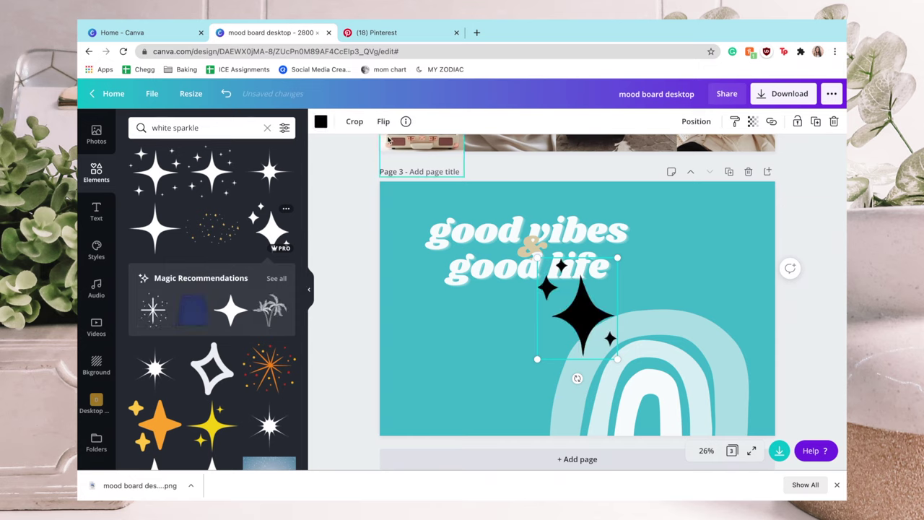
Step: Make the sparkle light blue, partly transparent and small, placed beside 'vibes'
{"action": "left_click", "coordinate": [320, 121]}
{"action": "scroll", "coordinate": [210, 289], "scroll_direction": "down", "scroll_amount": 2}
{"action": "left_click", "coordinate": [169, 409]}
{"action": "left_click", "coordinate": [752, 121]}
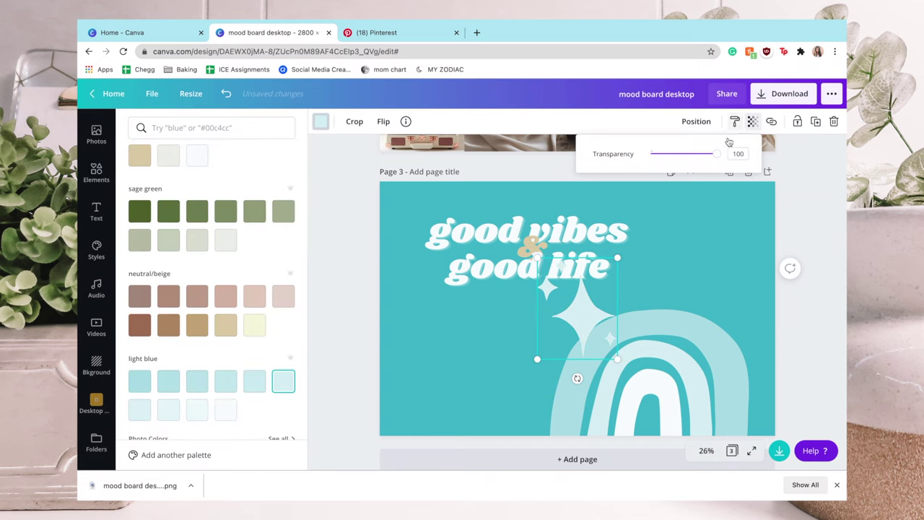
{"action": "left_click_drag", "start_coordinate": [722, 153], "coordinate": [683, 153]}
{"action": "left_click_drag", "start_coordinate": [577, 311], "coordinate": [648, 231]}
{"action": "left_click_drag", "start_coordinate": [676, 278], "coordinate": [628, 210]}
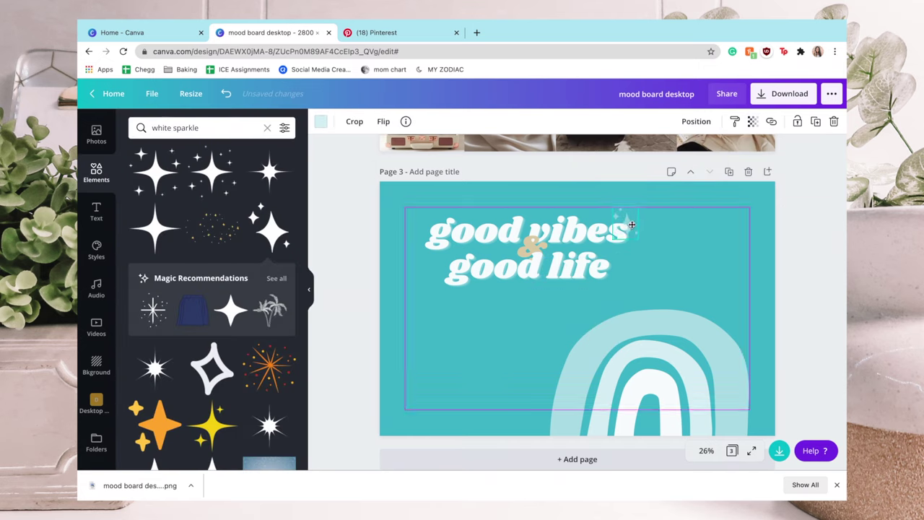
{"action": "left_click", "coordinate": [597, 249]}
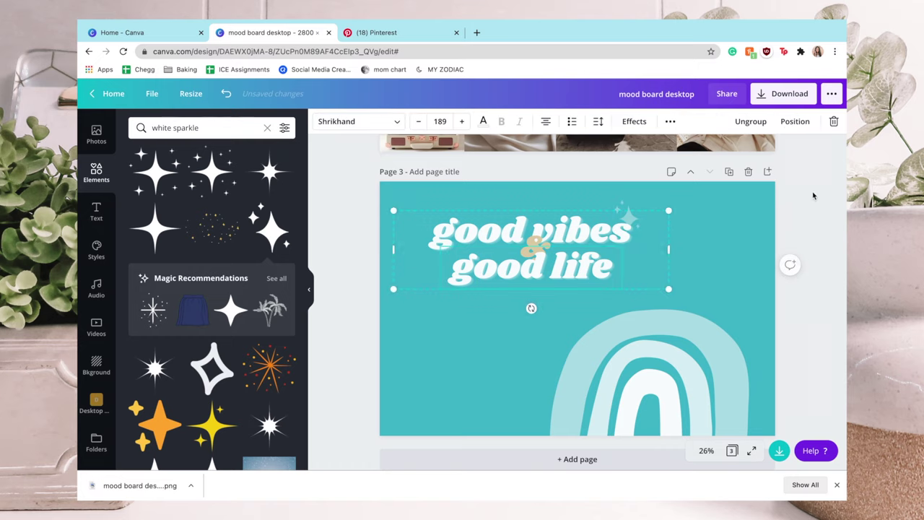
{"action": "left_click", "coordinate": [354, 224]}
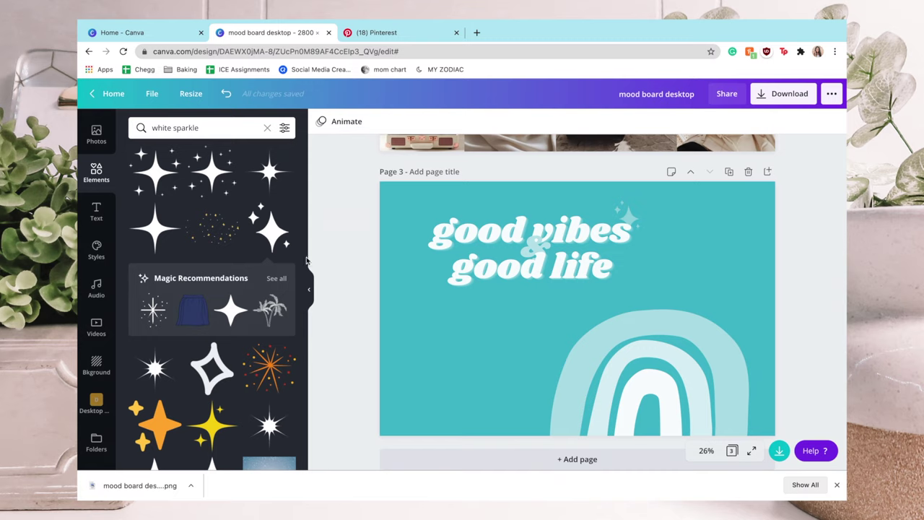
{"action": "scroll", "coordinate": [98, 310], "scroll_direction": "down", "scroll_amount": 1}
Step: Try a grey glitter and a white-grey gradient background, then undo both back to teal
{"action": "left_click", "coordinate": [96, 332]}
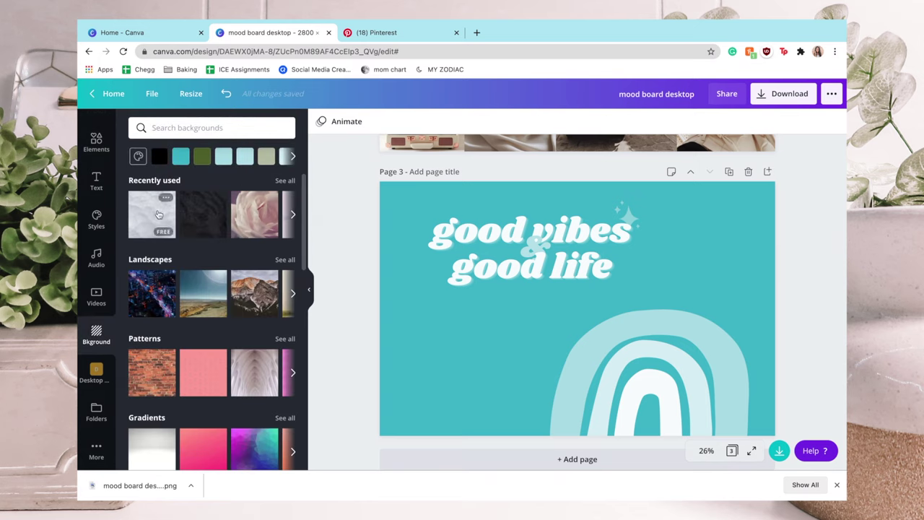
{"action": "left_click", "coordinate": [159, 215]}
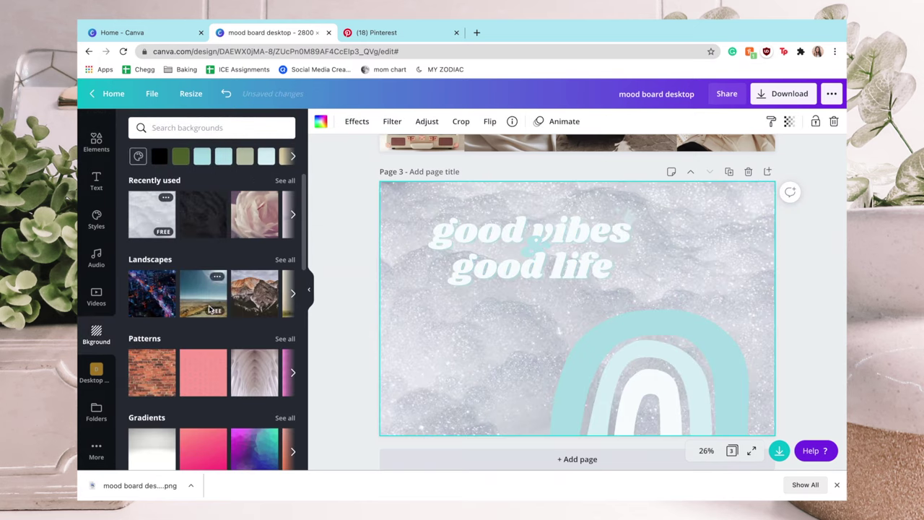
{"action": "scroll", "coordinate": [209, 309], "scroll_direction": "down", "scroll_amount": 2}
{"action": "left_click", "coordinate": [152, 346]}
{"action": "scroll", "coordinate": [152, 347], "scroll_direction": "down", "scroll_amount": 6}
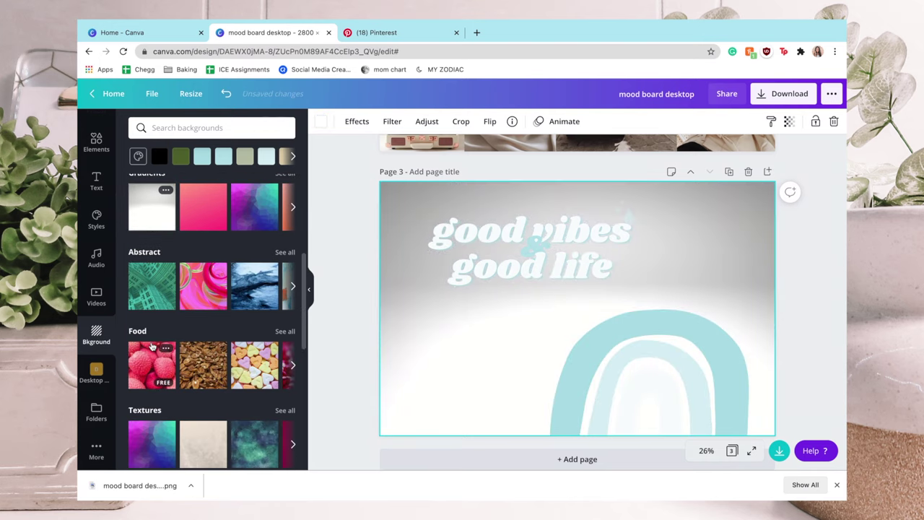
{"action": "scroll", "coordinate": [151, 346], "scroll_direction": "down", "scroll_amount": 1}
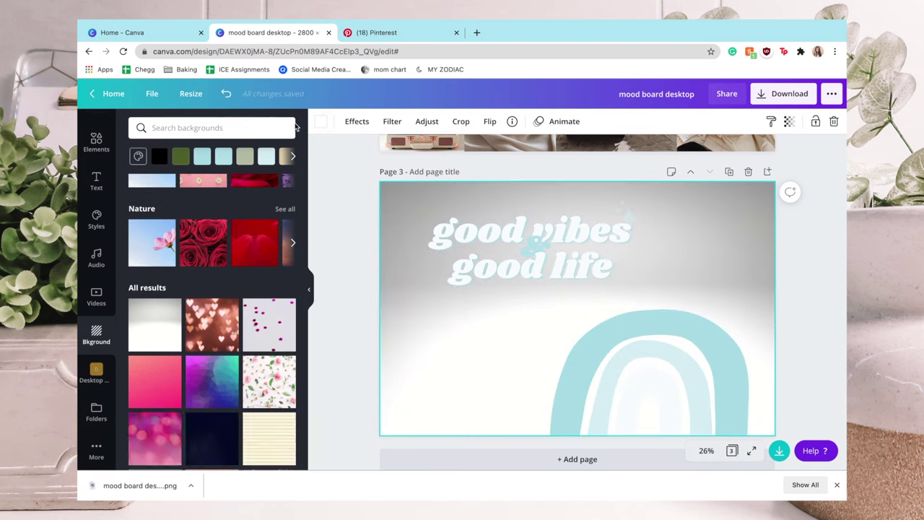
{"action": "left_click", "coordinate": [227, 95]}
{"action": "left_click", "coordinate": [227, 95]}
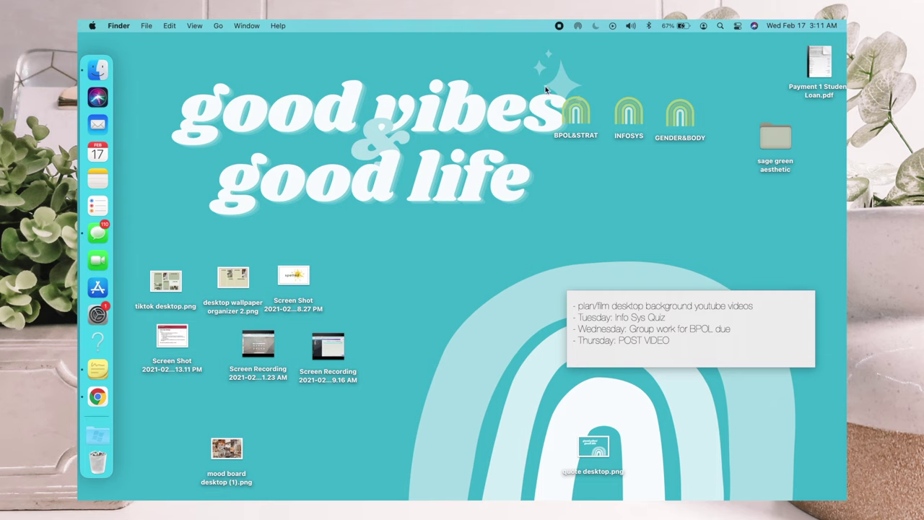
Step: Move the three rainbow folders lower and put a narrower to-do sticky beneath the sage green folder
{"action": "left_click_drag", "start_coordinate": [546, 90], "coordinate": [704, 153]}
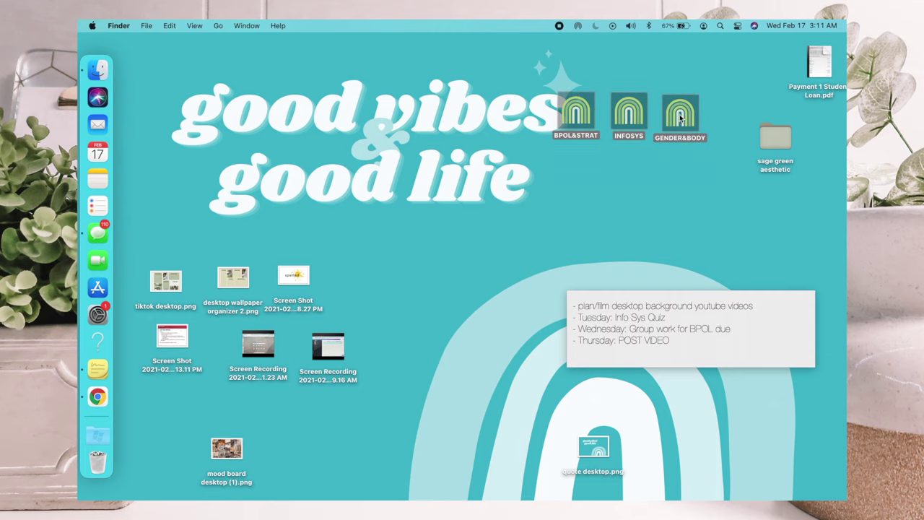
{"action": "left_click_drag", "start_coordinate": [682, 116], "coordinate": [455, 440]}
{"action": "left_click_drag", "start_coordinate": [735, 298], "coordinate": [735, 190]}
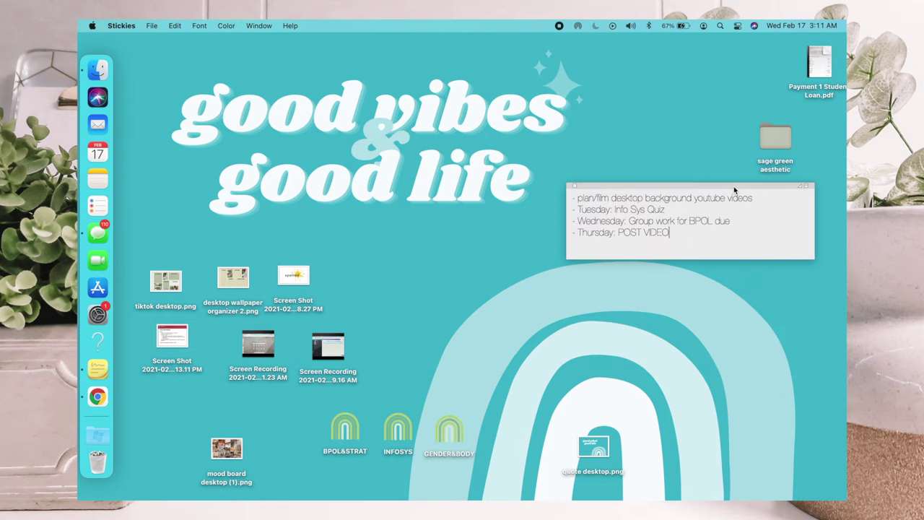
{"action": "key", "text": "super+Tab"}
{"action": "left_click", "coordinate": [813, 245]}
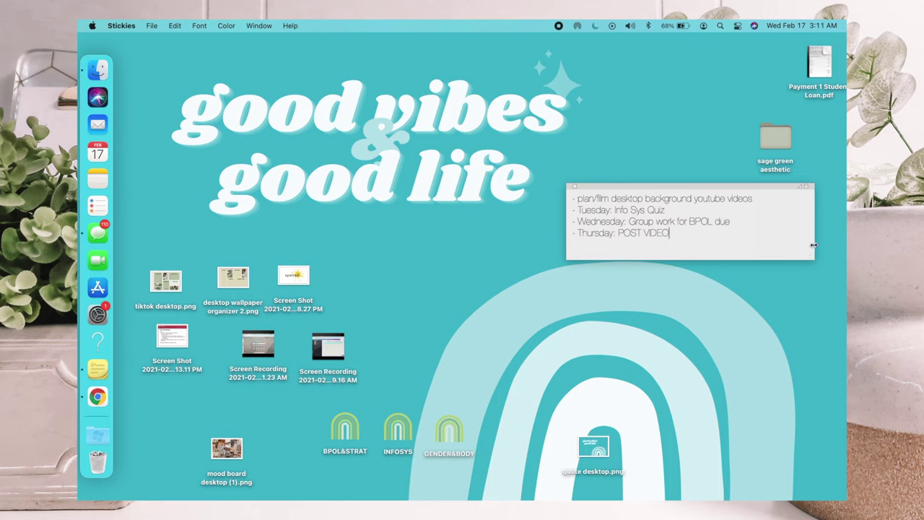
{"action": "left_click_drag", "start_coordinate": [812, 246], "coordinate": [763, 246]}
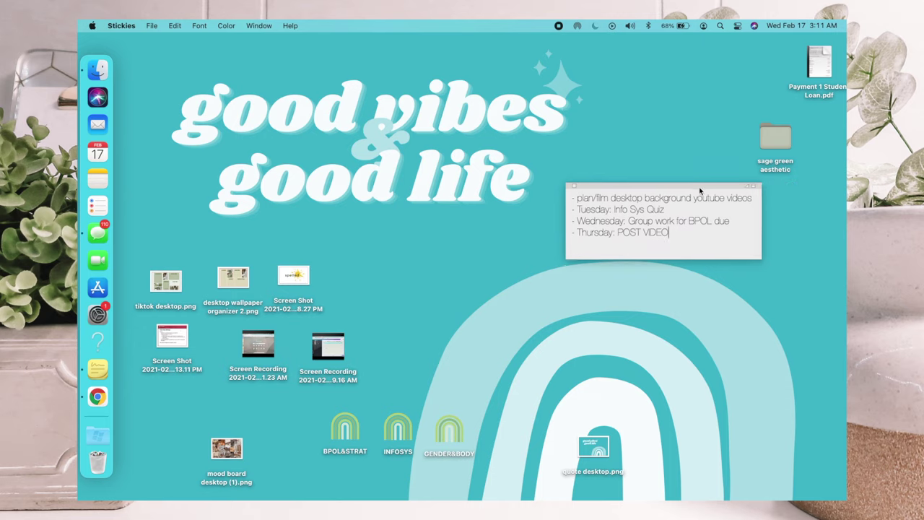
{"action": "left_click_drag", "start_coordinate": [703, 191], "coordinate": [774, 186]}
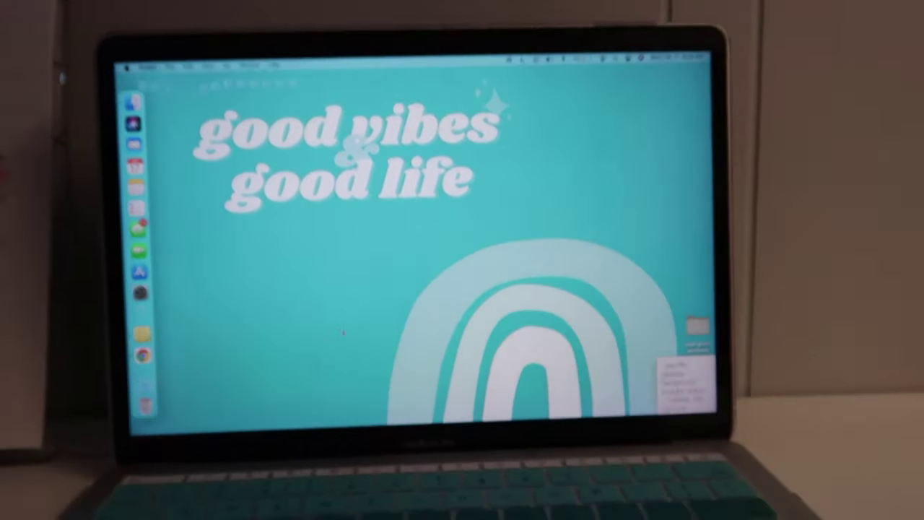
Step: Move the to-do sticky over the rainbow's top and enlarge it to show 'film :)'
{"action": "left_click_drag", "start_coordinate": [795, 417], "coordinate": [607, 231]}
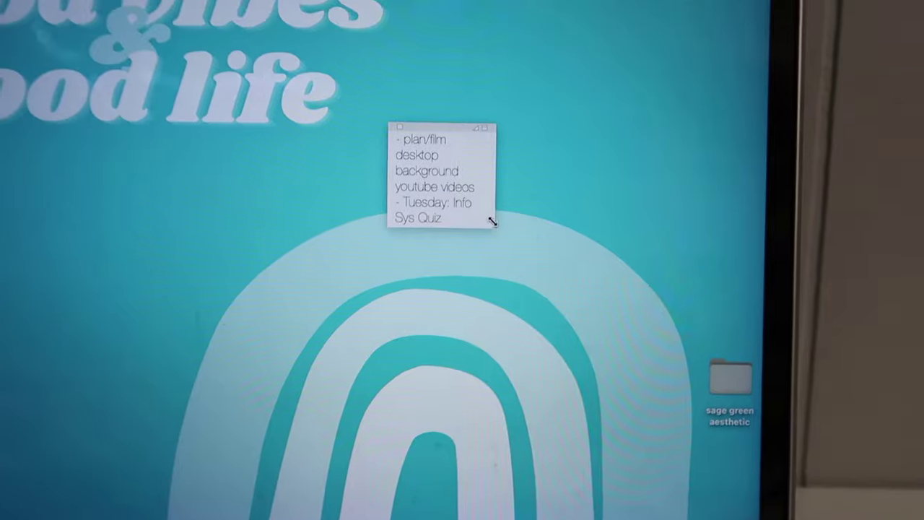
{"action": "left_click_drag", "start_coordinate": [491, 219], "coordinate": [598, 300]}
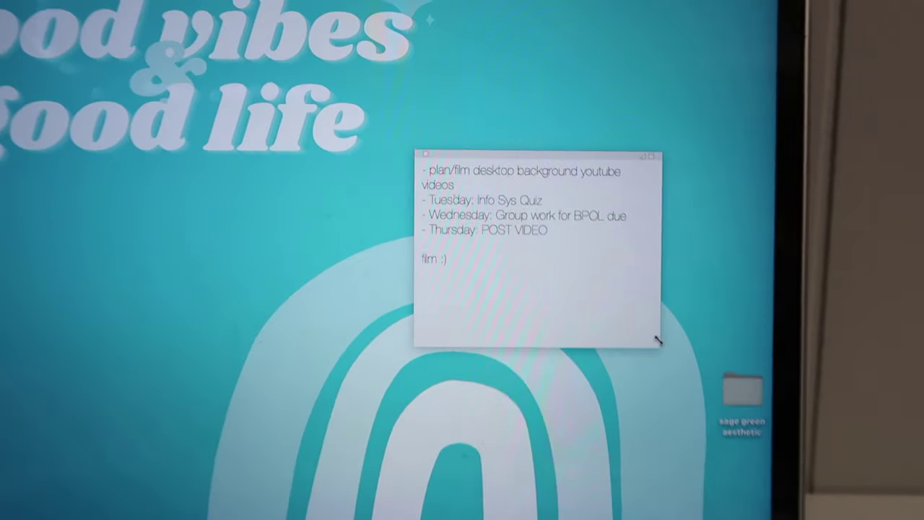